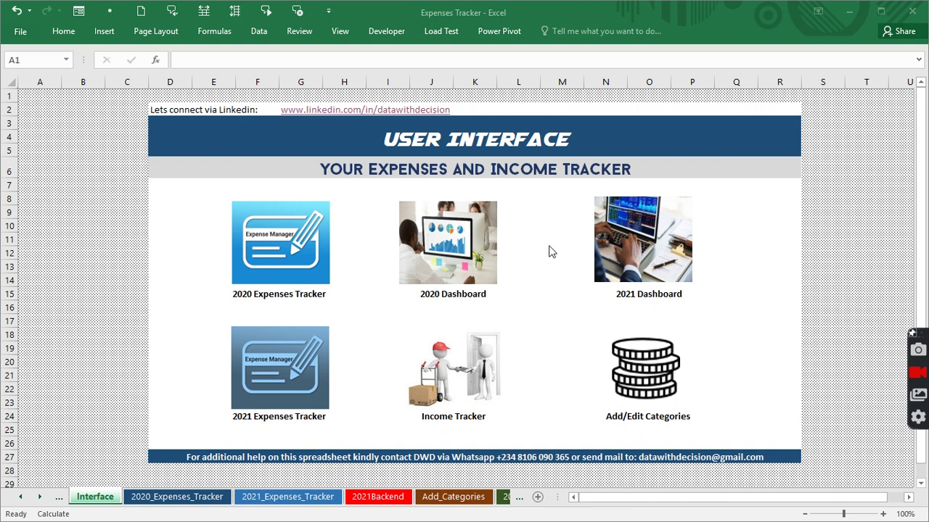
Step: Open the 2020 Dashboard from the interface sheet and set its chart month to March Expenses
click(450, 236)
click(450, 247)
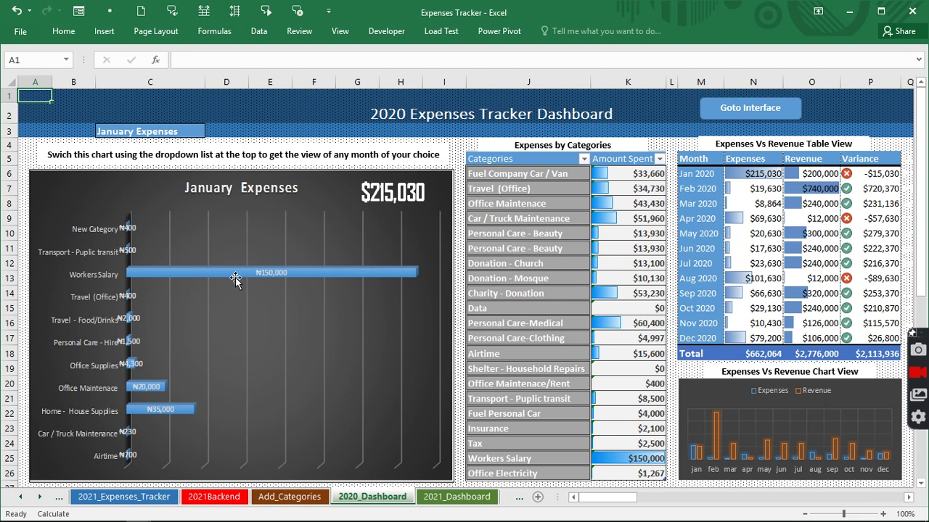
click(166, 130)
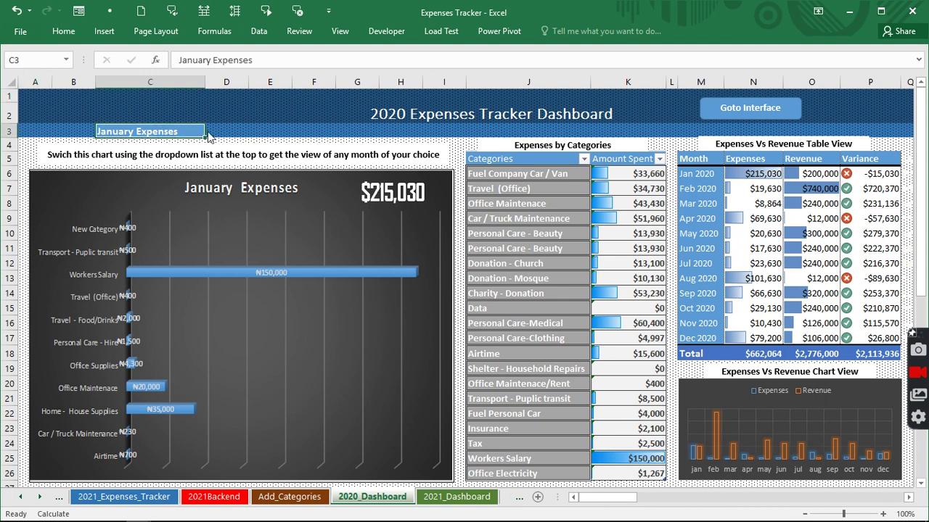
click(210, 132)
mouse_move(210, 156)
mouse_down()
mouse_move(210, 190)
mouse_move(212, 148)
mouse_up()
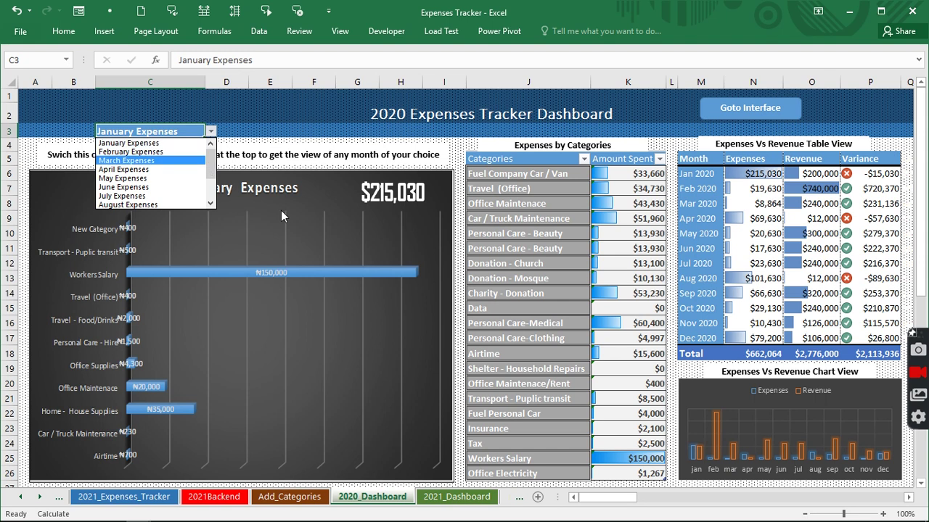
click(211, 131)
click(211, 131)
click(161, 161)
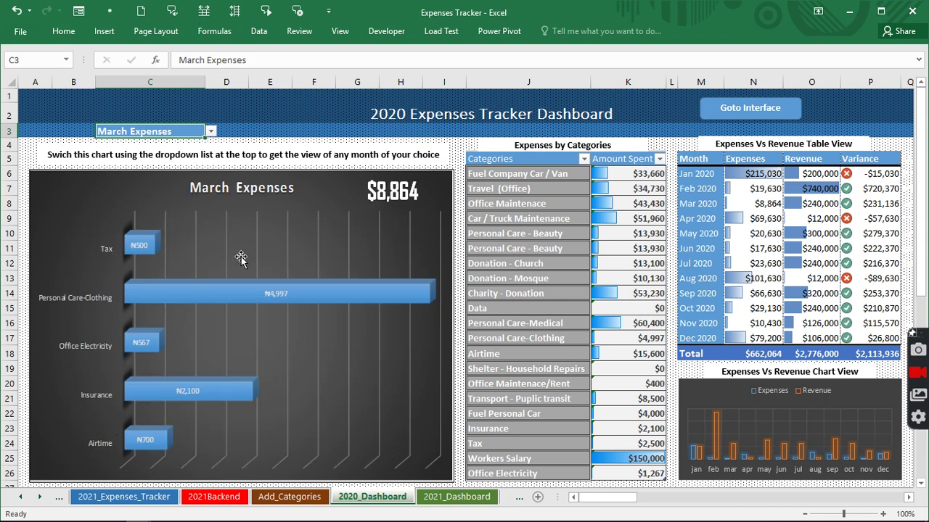
Step: Switch the 2020 dashboard chart to July Expenses
click(211, 131)
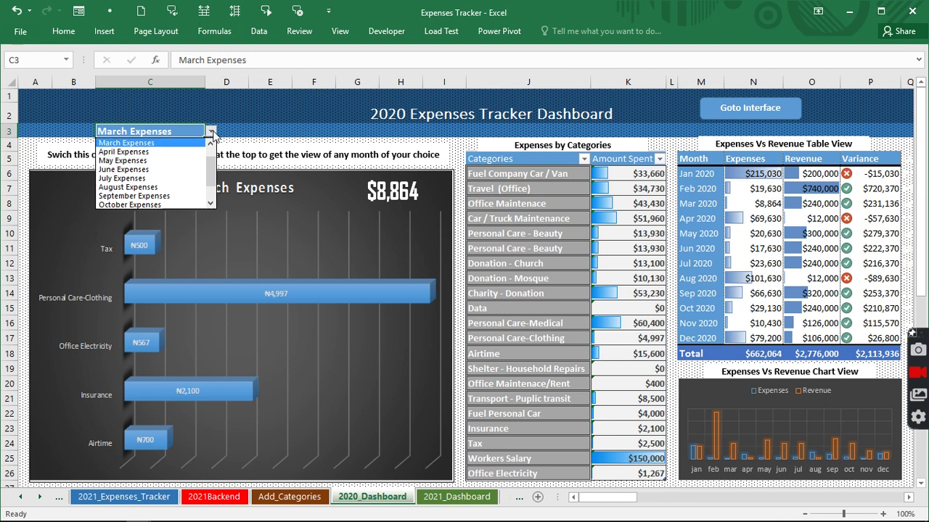
click(157, 179)
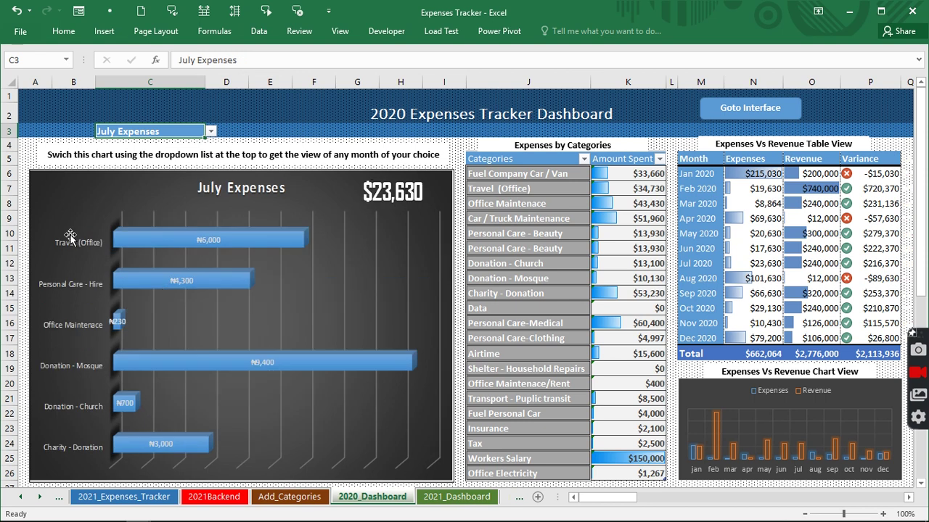
click(545, 187)
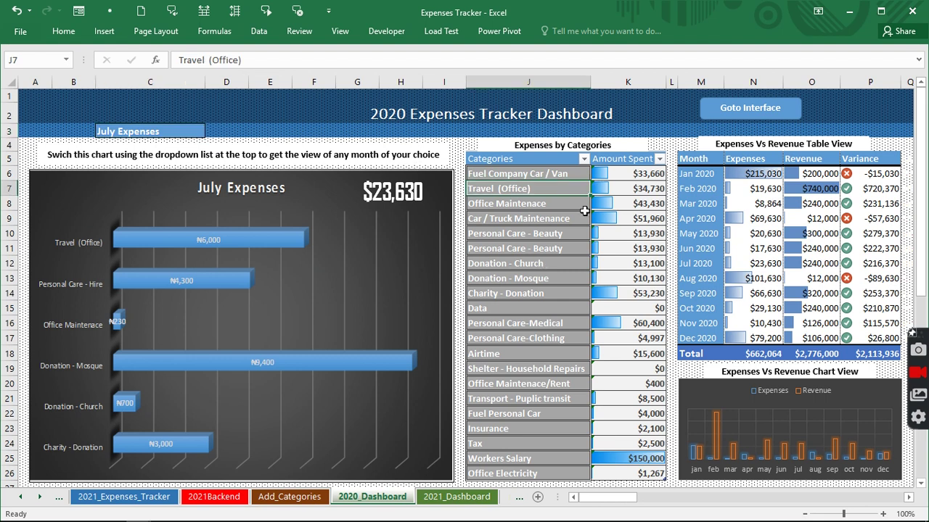
Step: Return to the interface sheet, open Add/Edit Categories and examine the expense and income category lists
click(751, 107)
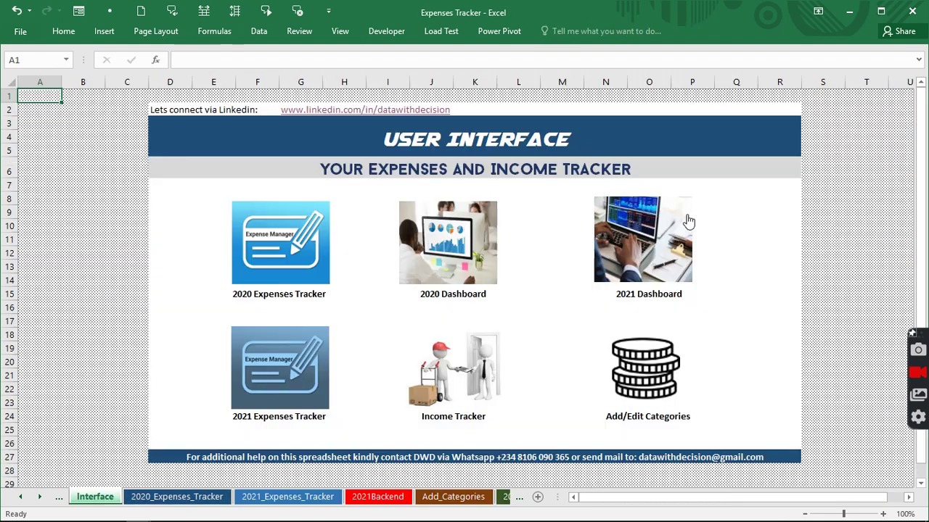
click(645, 354)
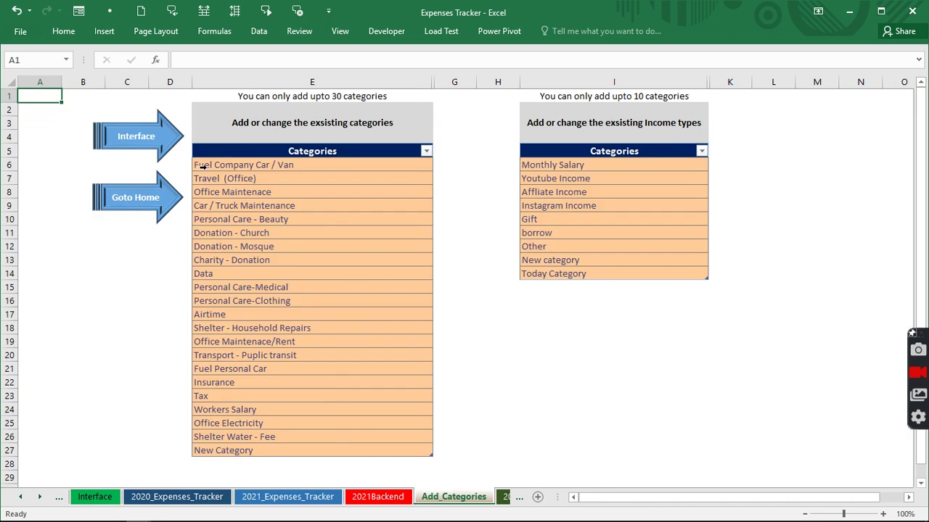
drag(209, 163, 247, 451)
drag(614, 165, 620, 272)
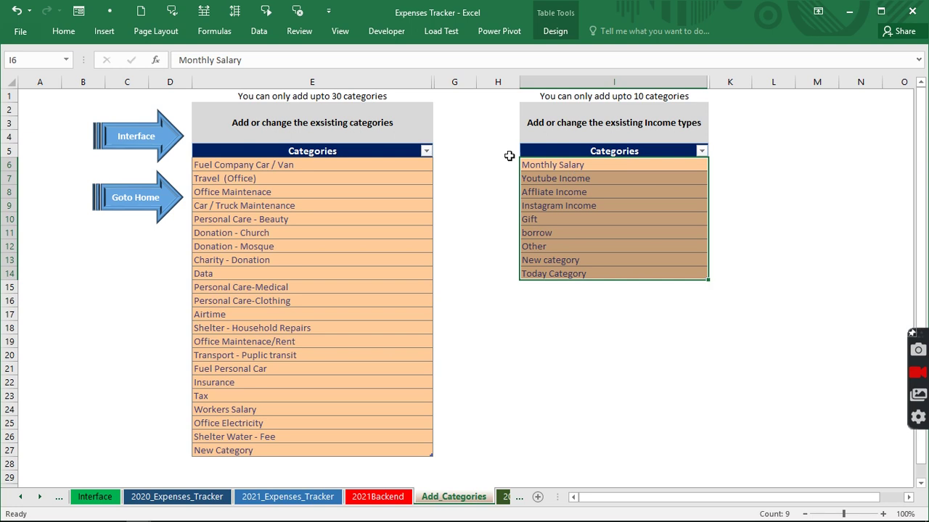
drag(334, 158, 323, 452)
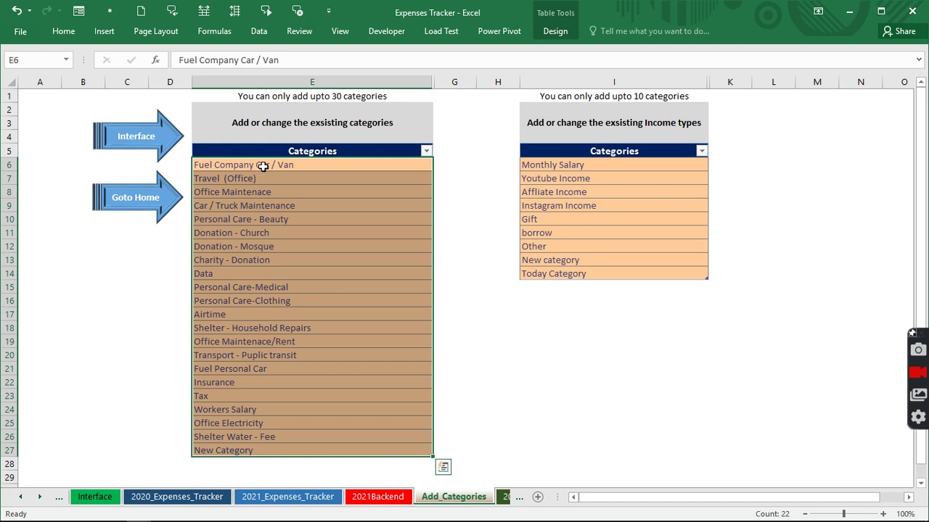
Step: Go through the interface to the 2020 Expenses Tracker and enter the date 1/1/20 in the first empty January row
click(133, 138)
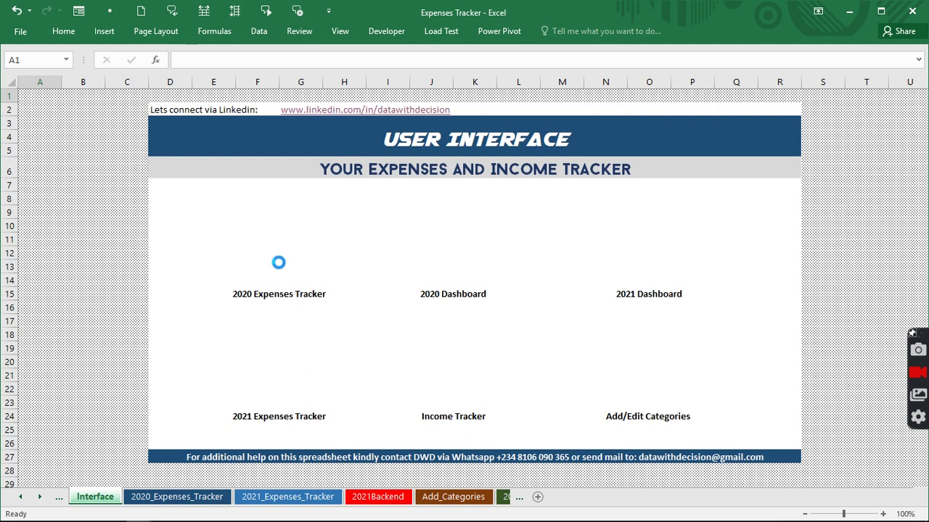
click(279, 263)
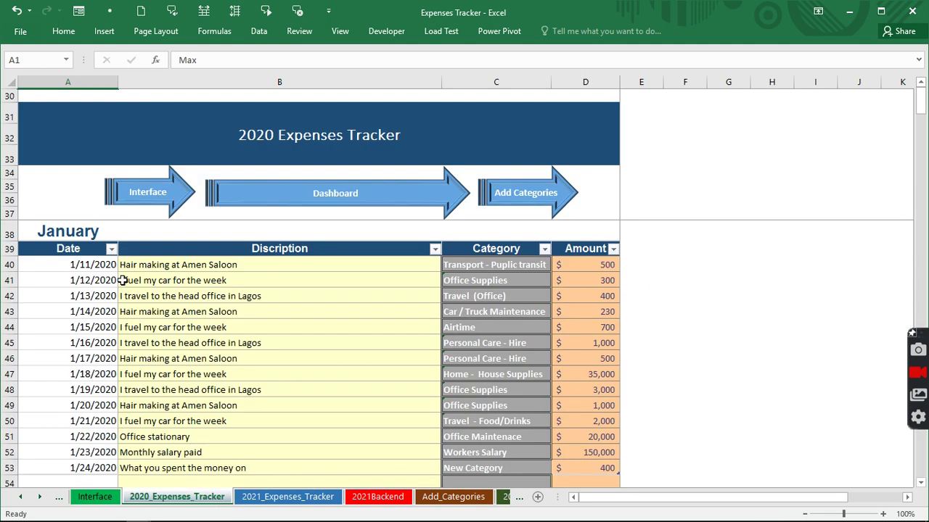
scroll(123, 280, down, 3)
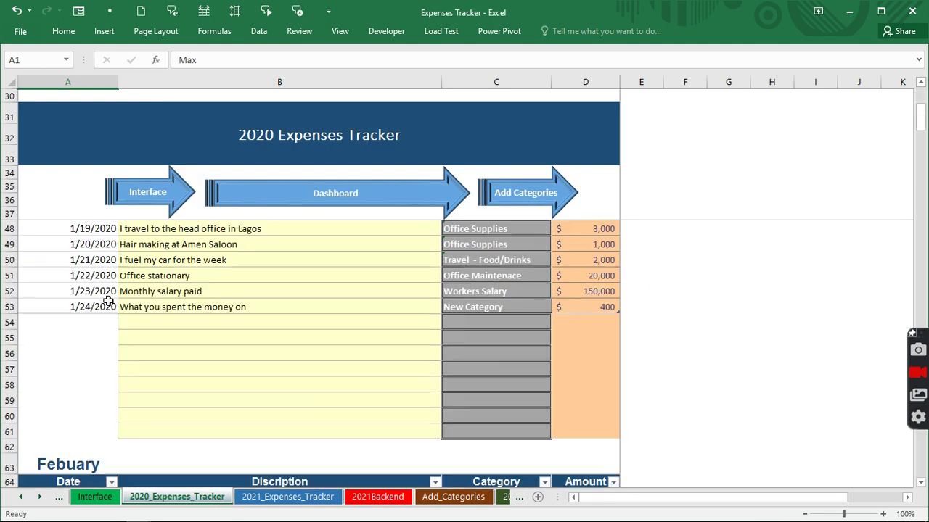
click(87, 324)
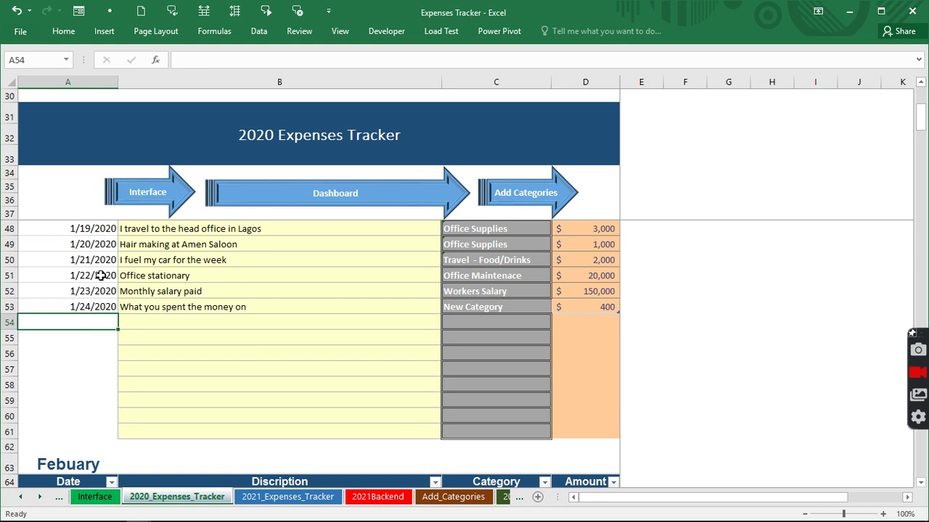
text(1/1)
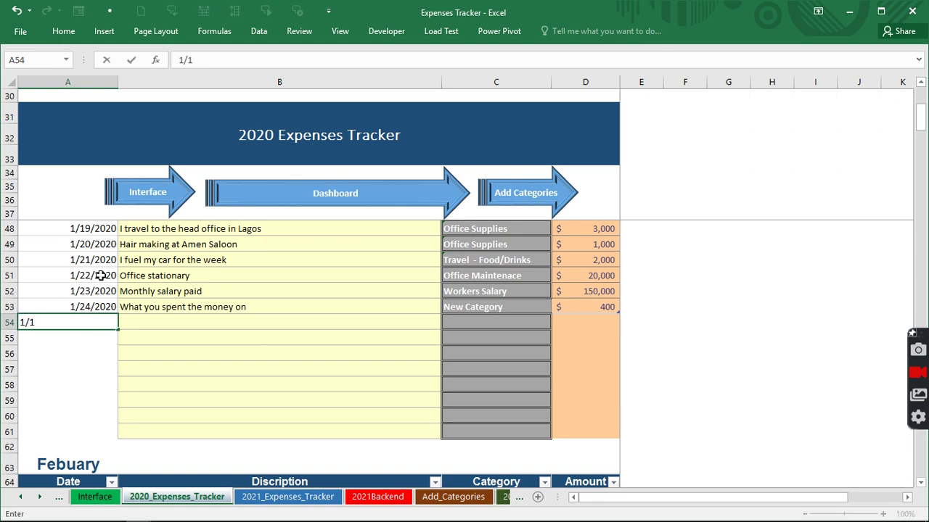
text(/20)
key(ctrl+Return)
key(Return)
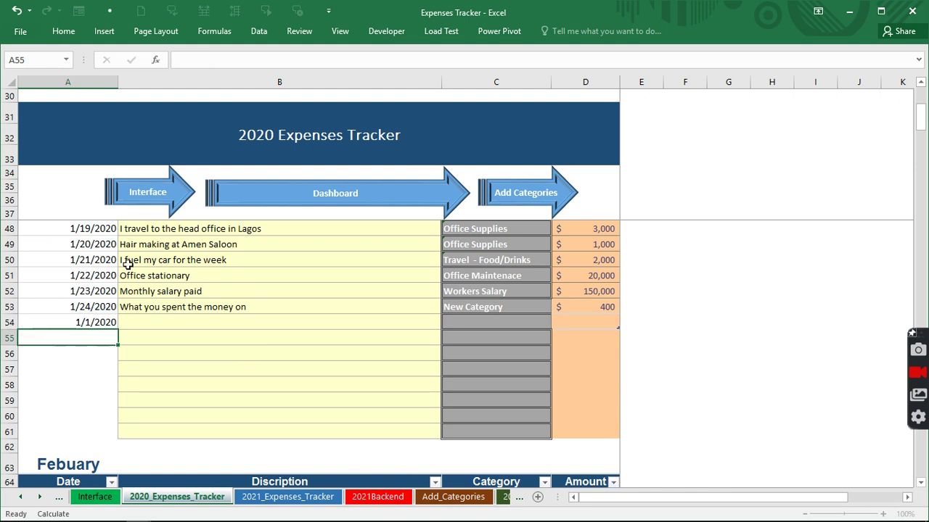
Step: Enter the description "Buy fuel for office car" for the new January expense in row 54
click(160, 321)
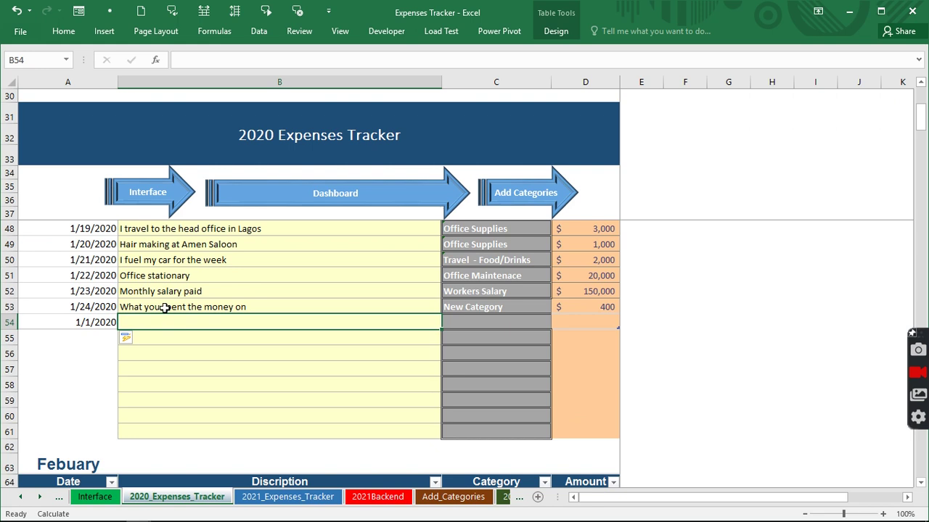
text(B)
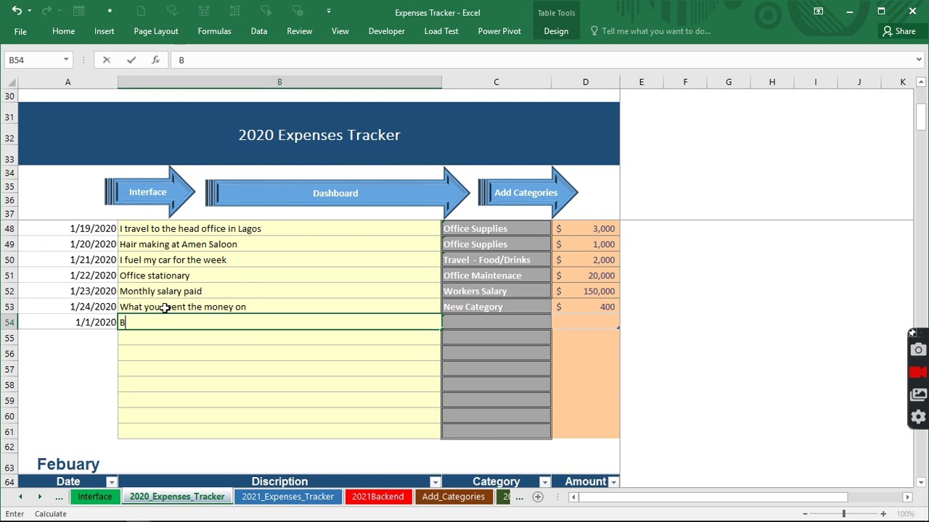
text(uy fuel for )
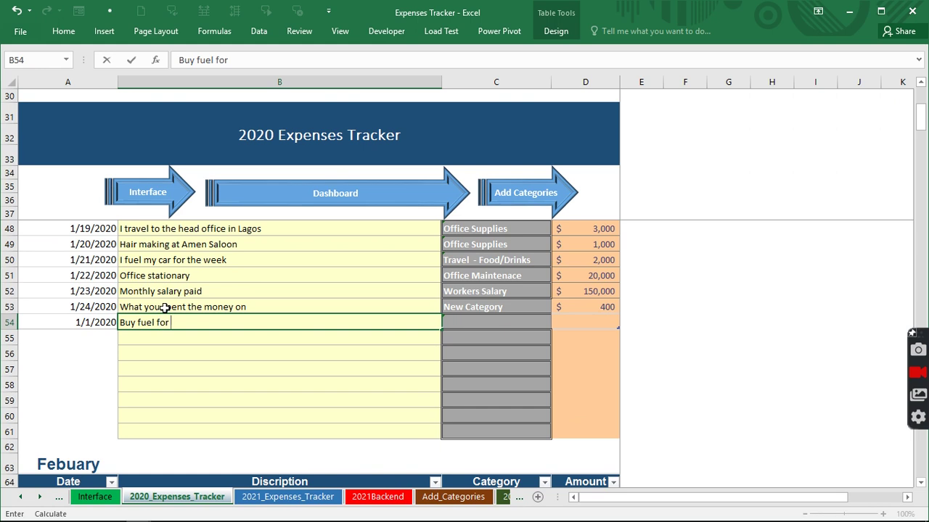
text(office car)
key(ctrl+Return)
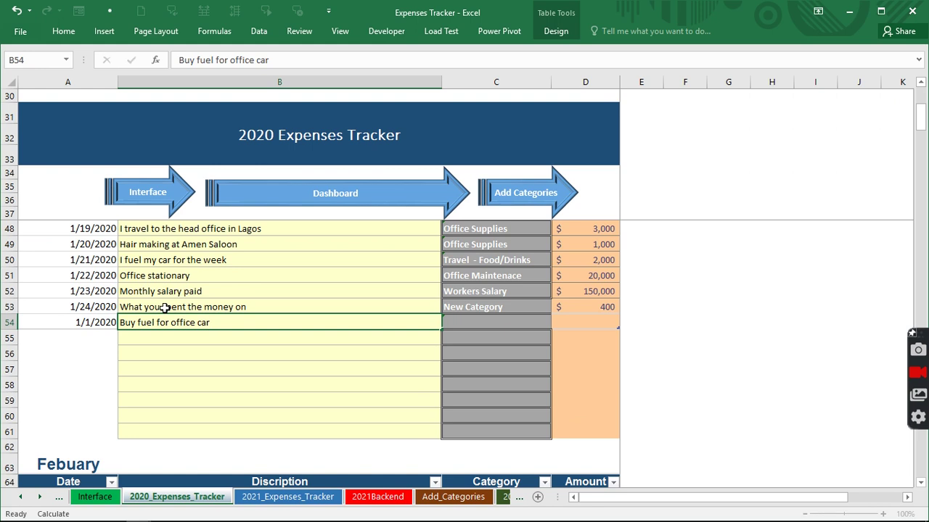
Step: Assign the category Fuel Company Car / Van to the new January expense in row 54
click(531, 325)
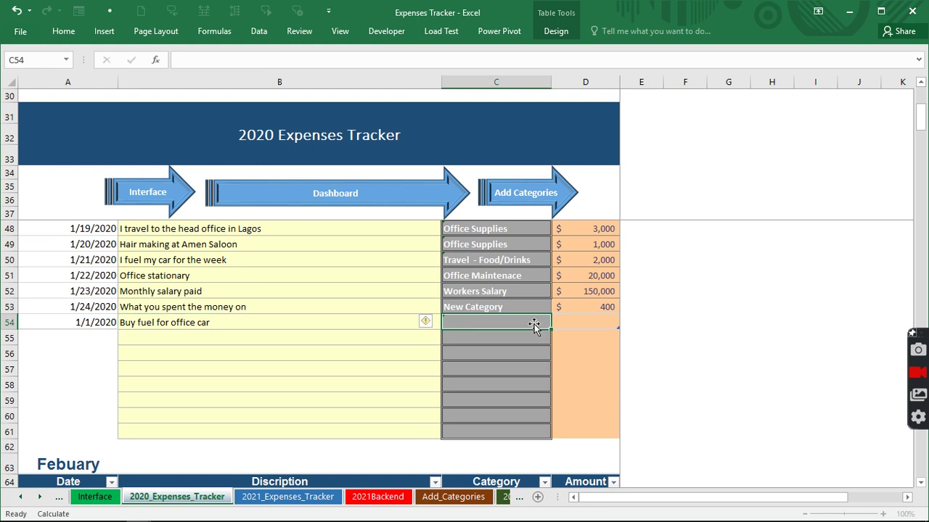
click(557, 322)
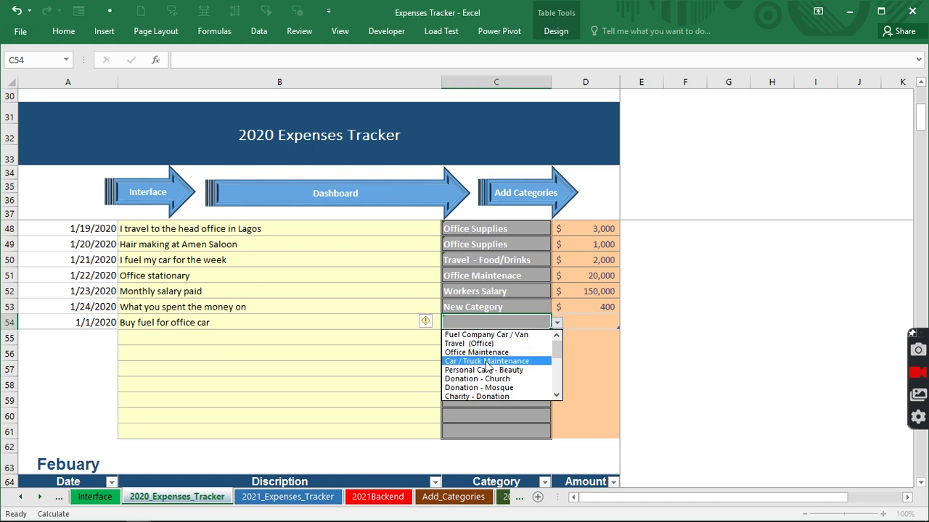
click(459, 336)
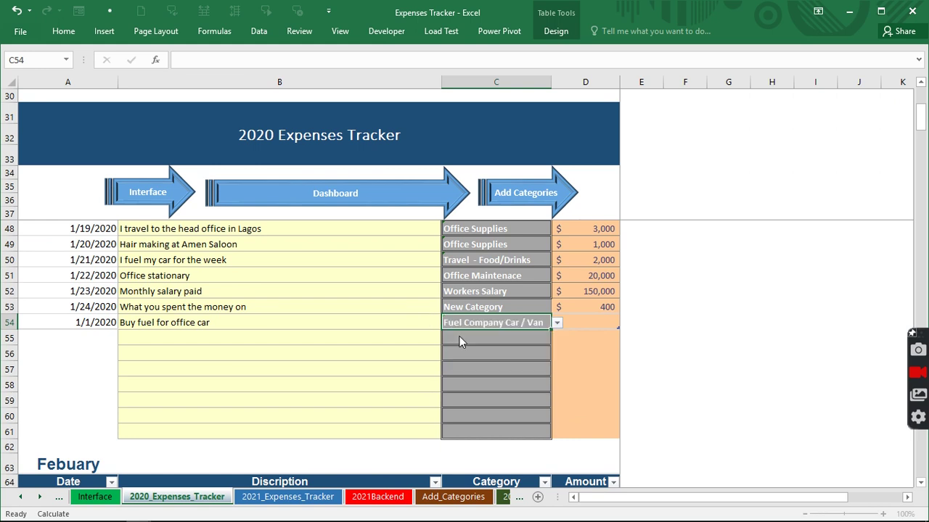
Step: Enter an amount of 100 for the office car fuel expense in D54
click(64, 326)
click(153, 322)
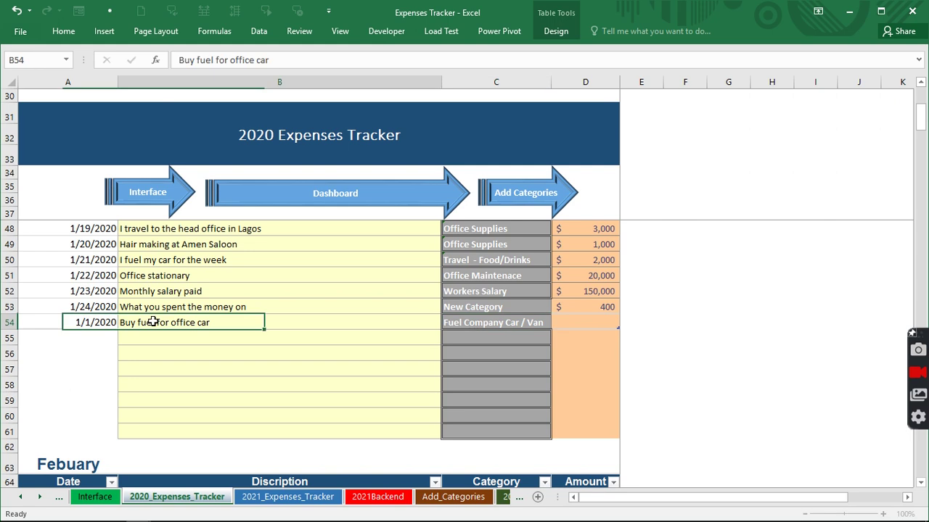
click(483, 323)
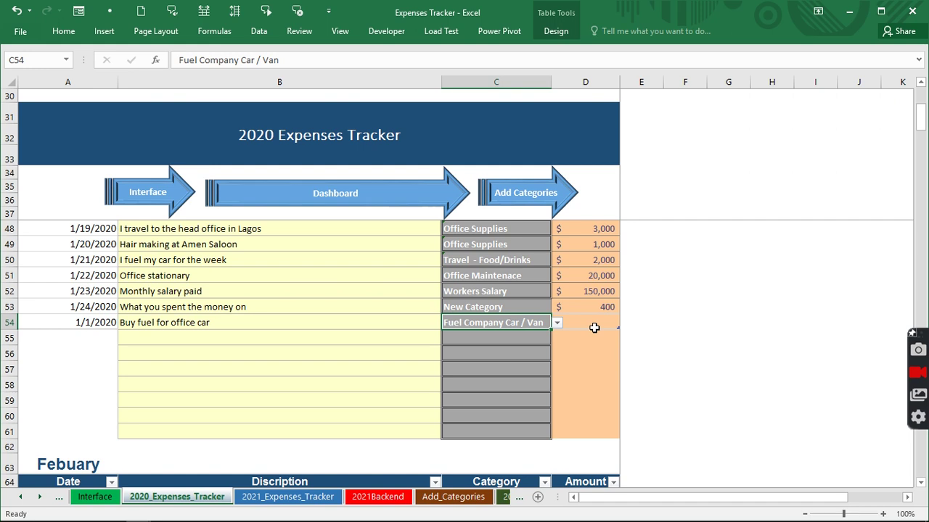
click(585, 321)
text(100)
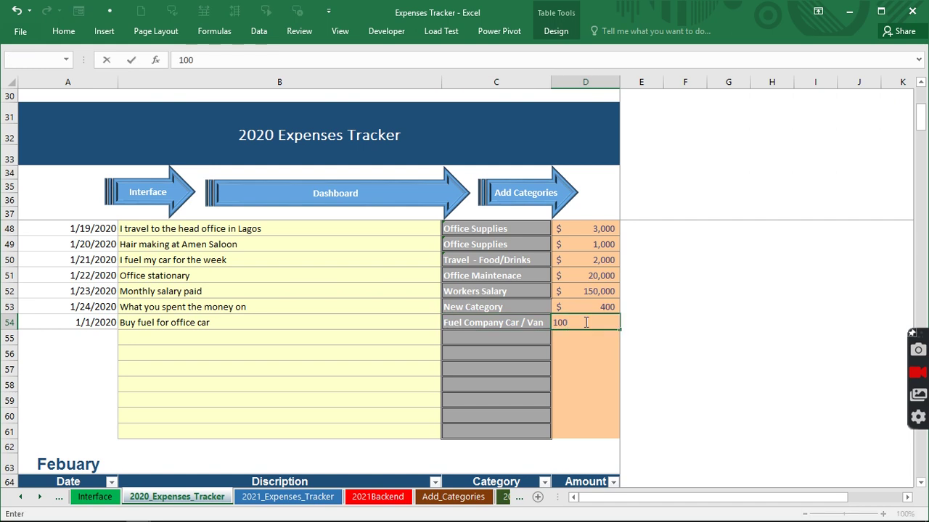
key(ctrl+Return)
key(Return)
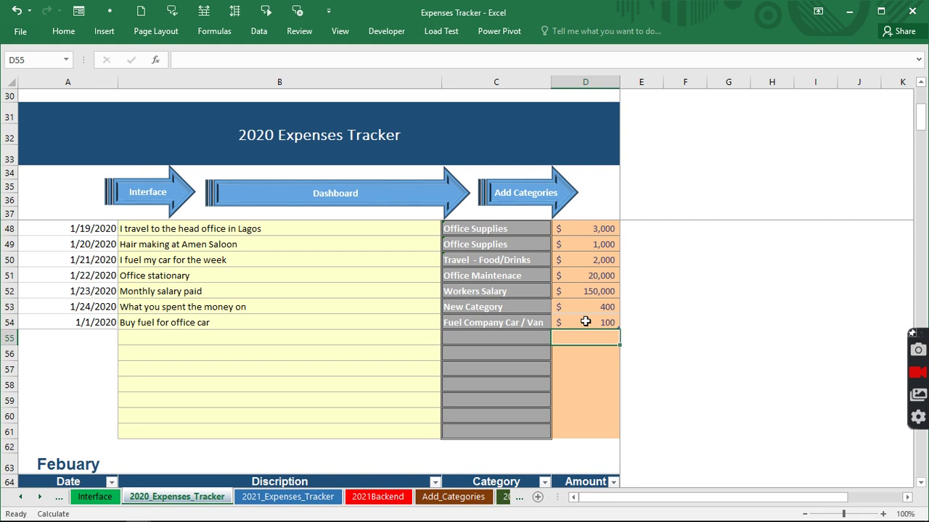
Step: Insert eight blank rows at rows 62 to 69, between the January entries and the February section
scroll(585, 322, down, 3)
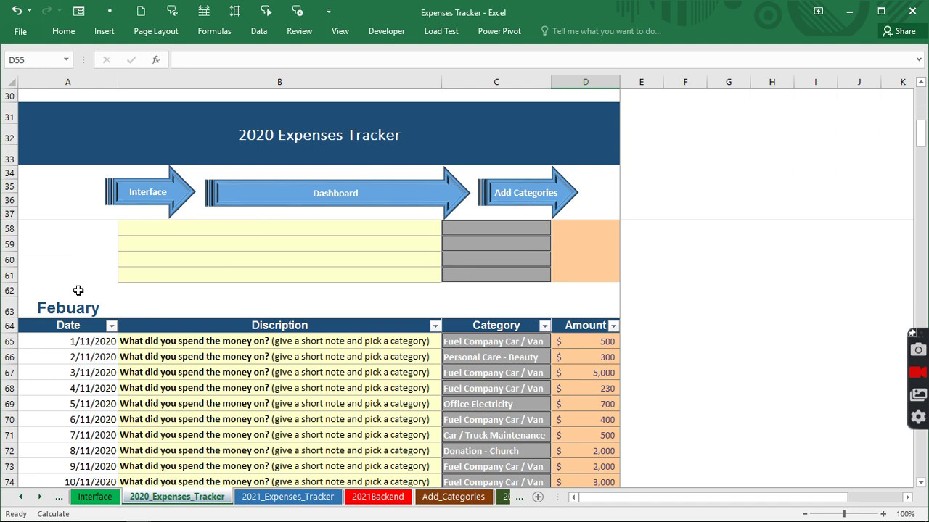
drag(135, 274, 269, 283)
click(84, 311)
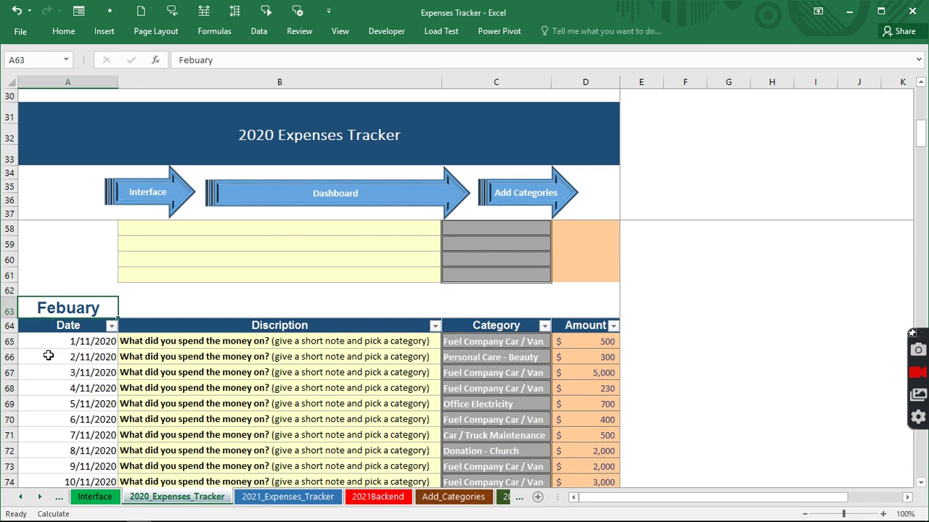
click(249, 294)
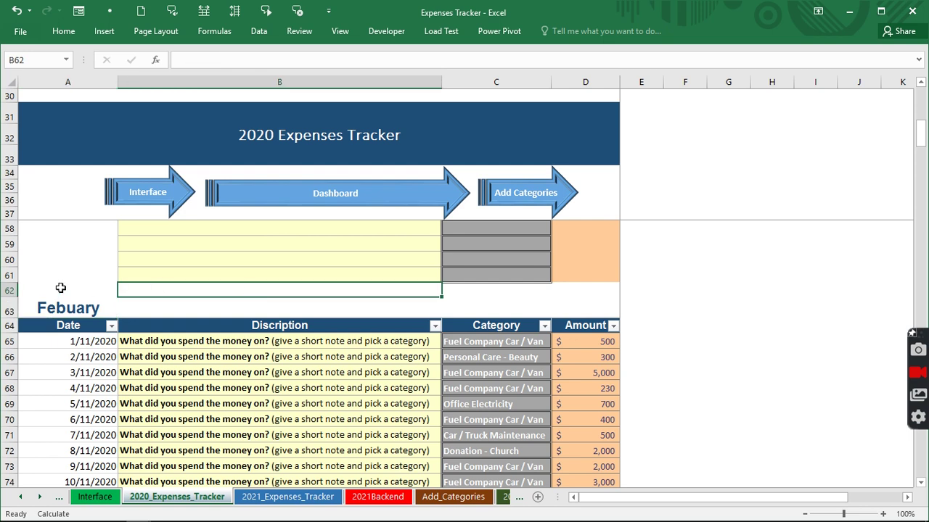
click(8, 290)
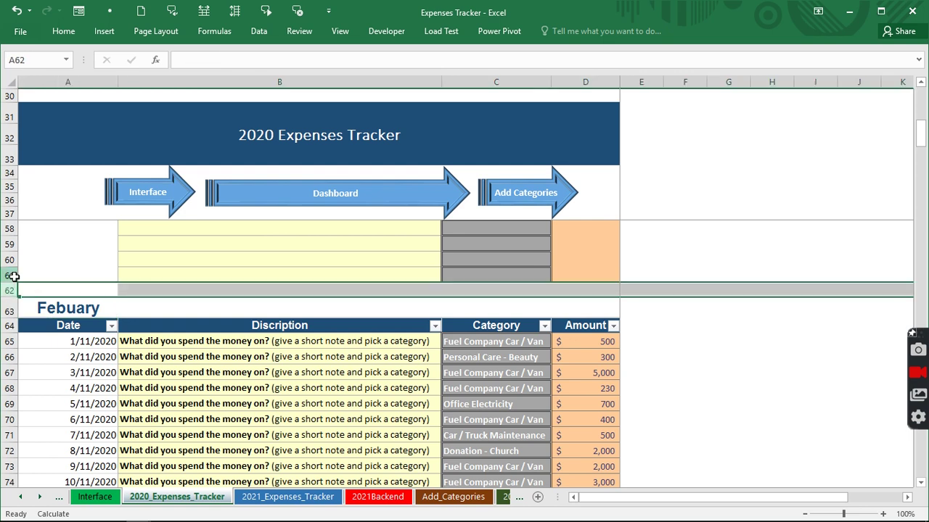
click(8, 275)
click(11, 290)
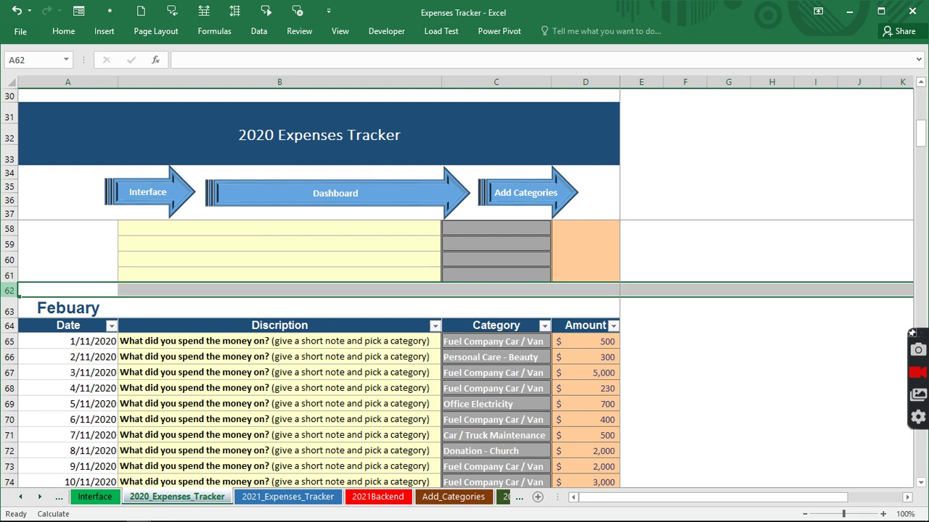
drag(12, 290, 9, 404)
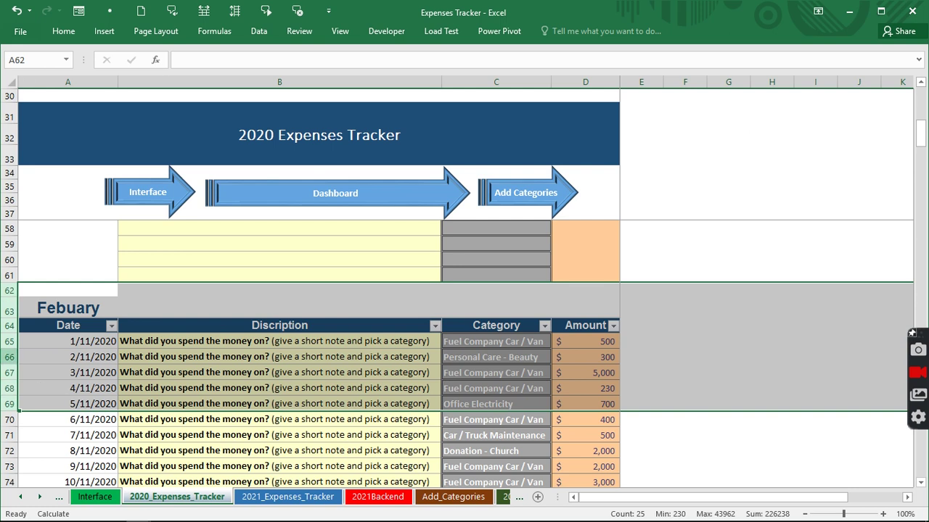
right_click(10, 357)
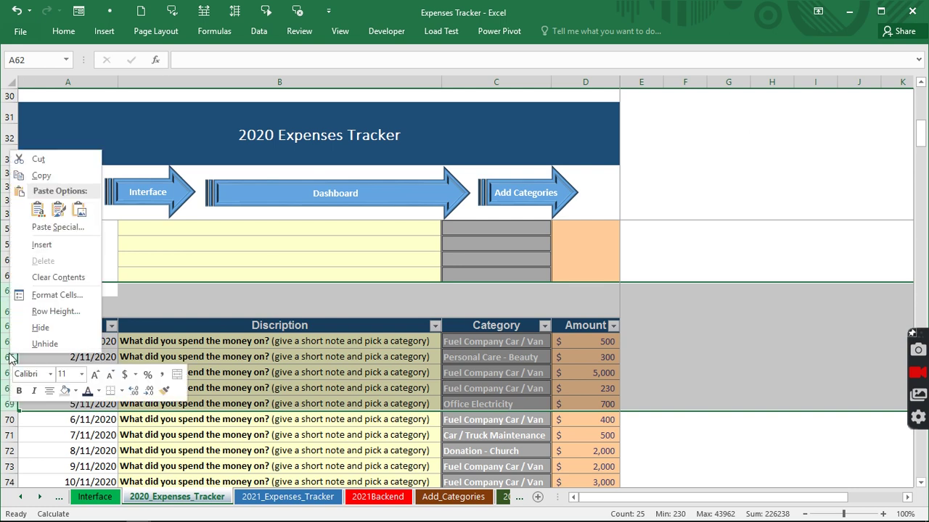
click(36, 245)
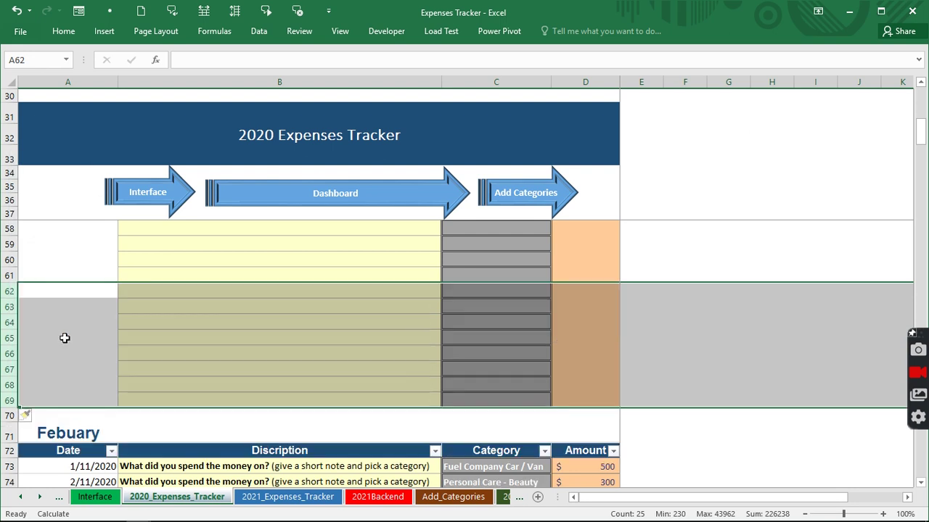
click(65, 338)
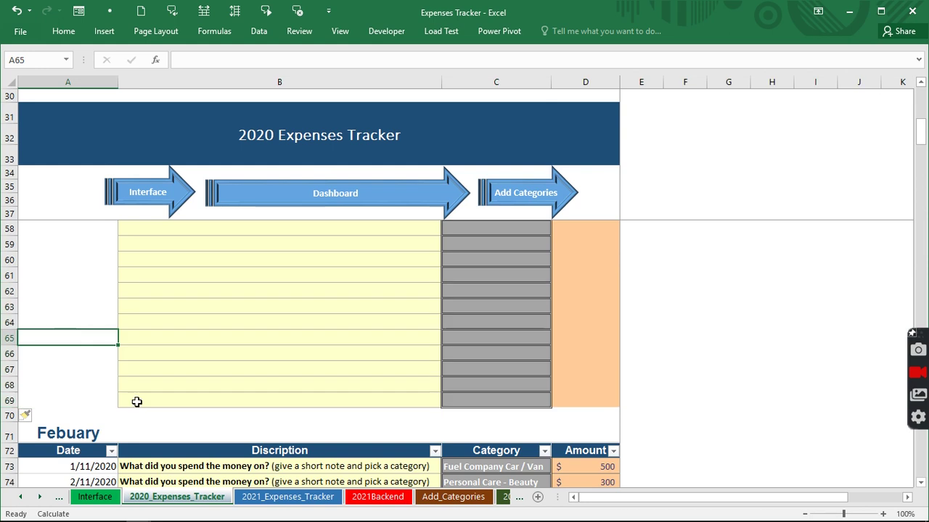
Step: Correct the malformed date of the "this thing" expense in A133 to 1/1/20
scroll(138, 411, down, 3)
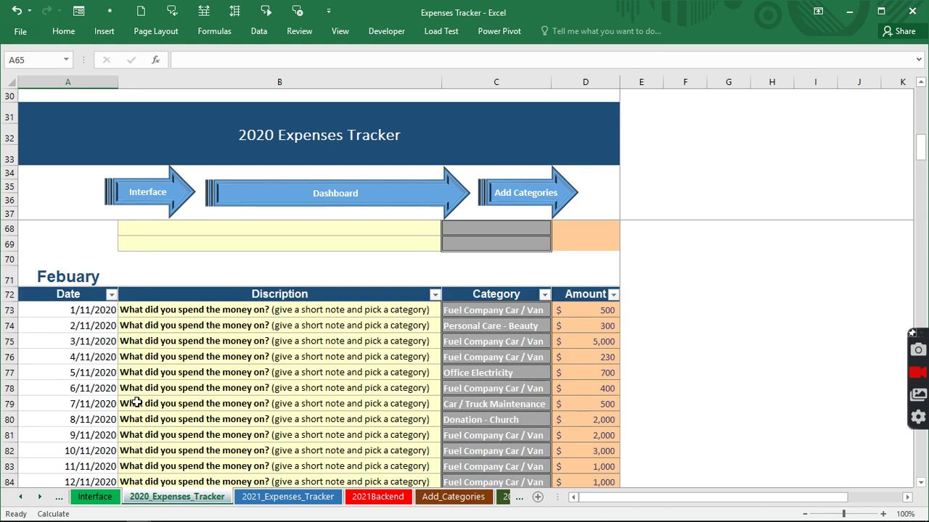
scroll(137, 403, down, 20)
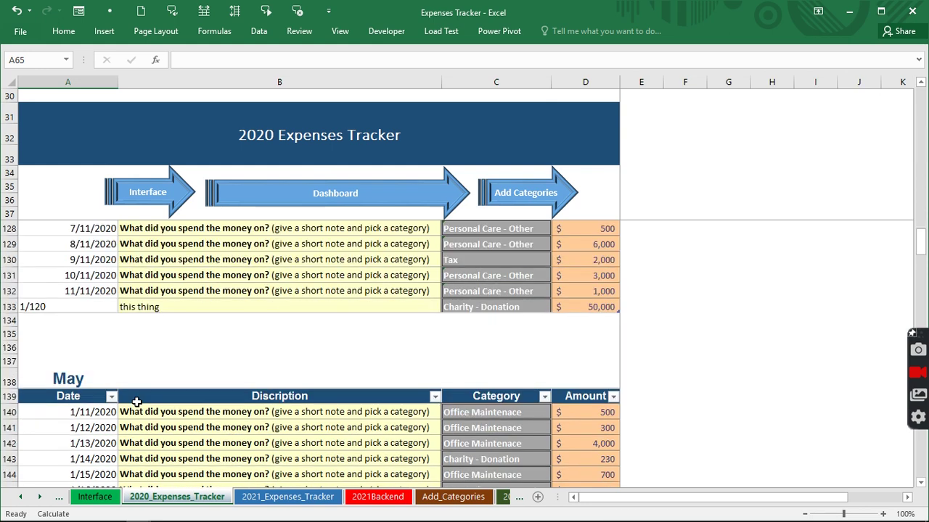
click(40, 310)
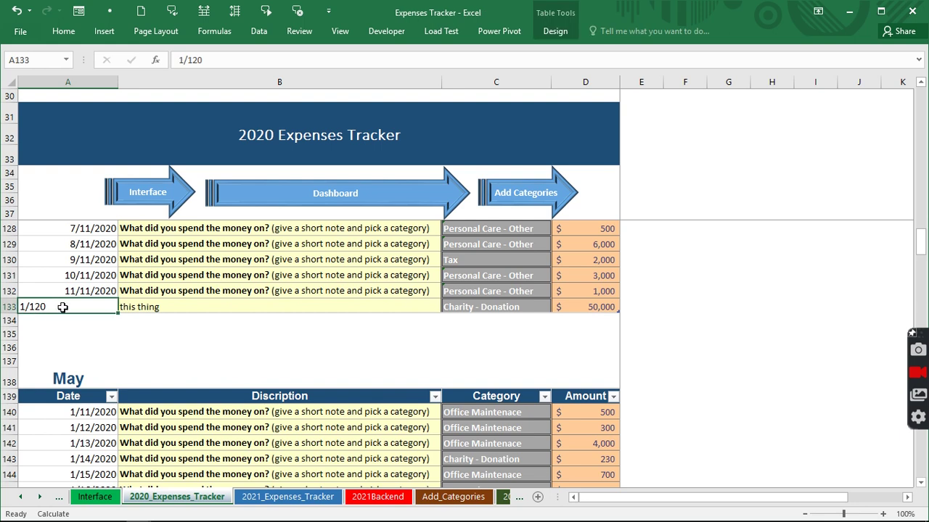
double_click(35, 307)
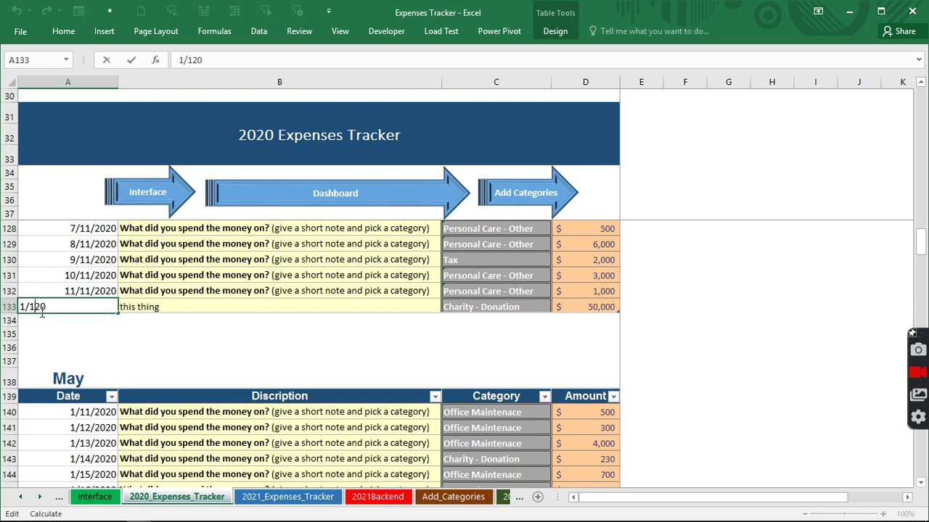
text(/)
key(ctrl+Return)
Step: Start a new expense in row 134 above the May section with date 1/1/20 and description "Give the reason"
click(38, 317)
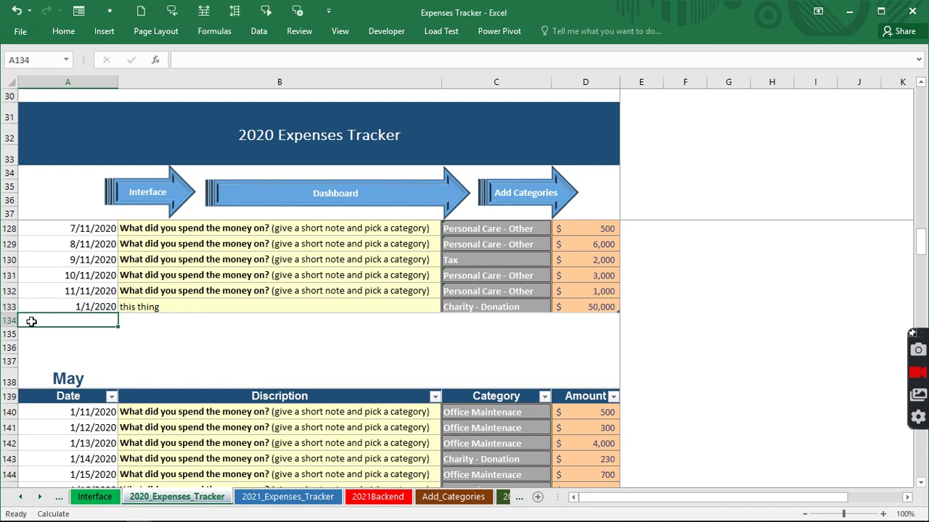
text(1/1/20)
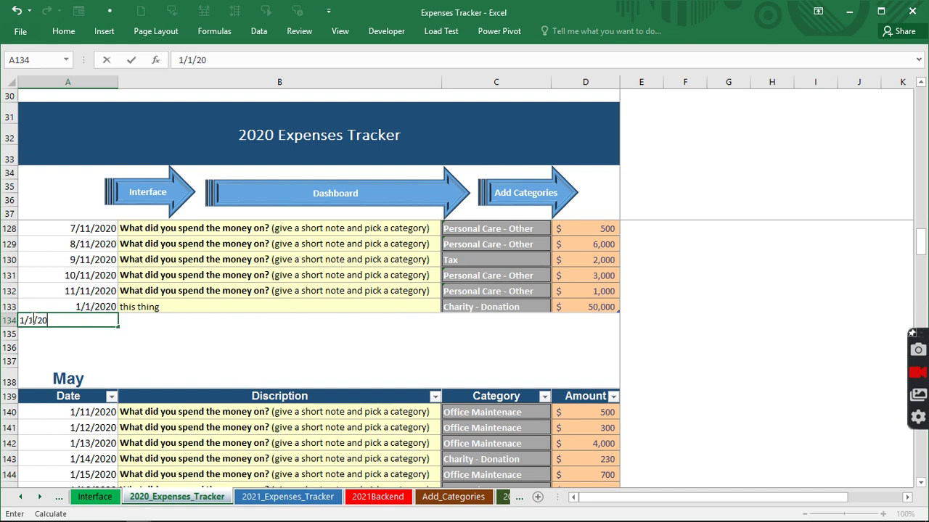
key(ctrl+Return)
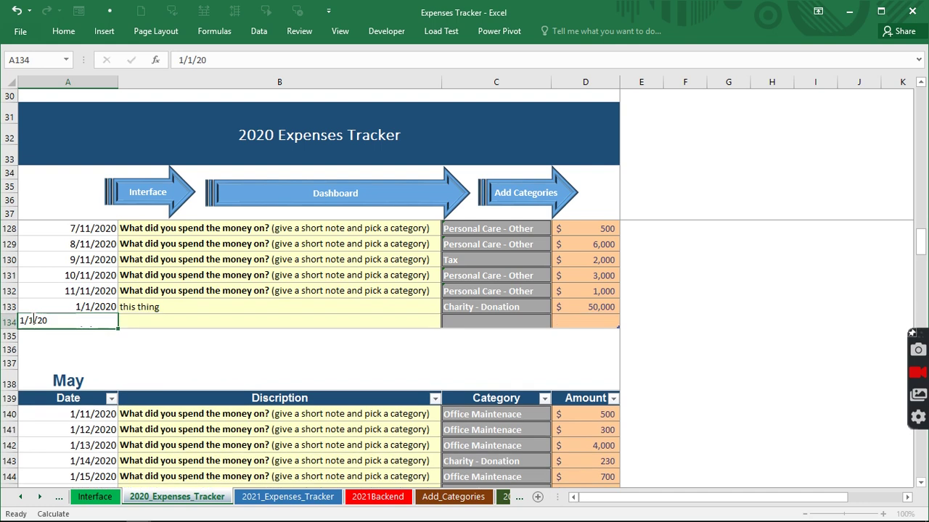
key(Tab)
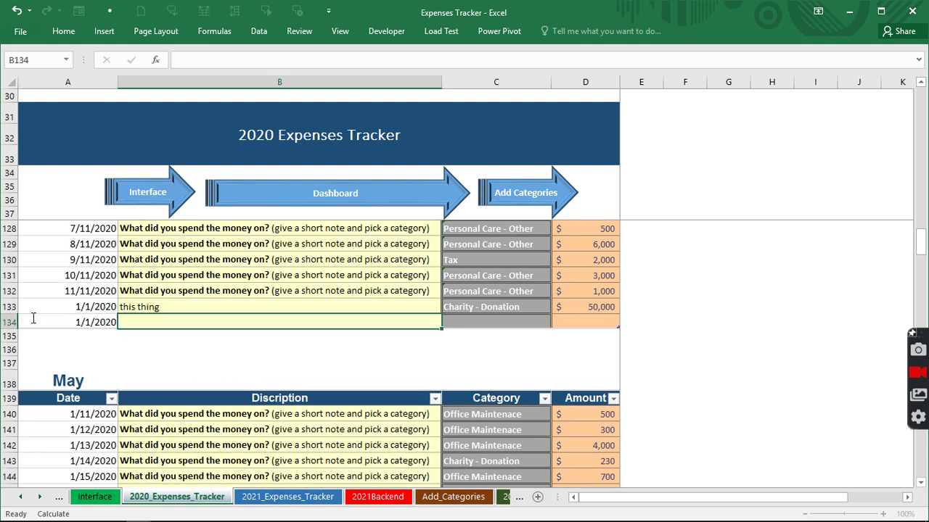
text(Give the ras)
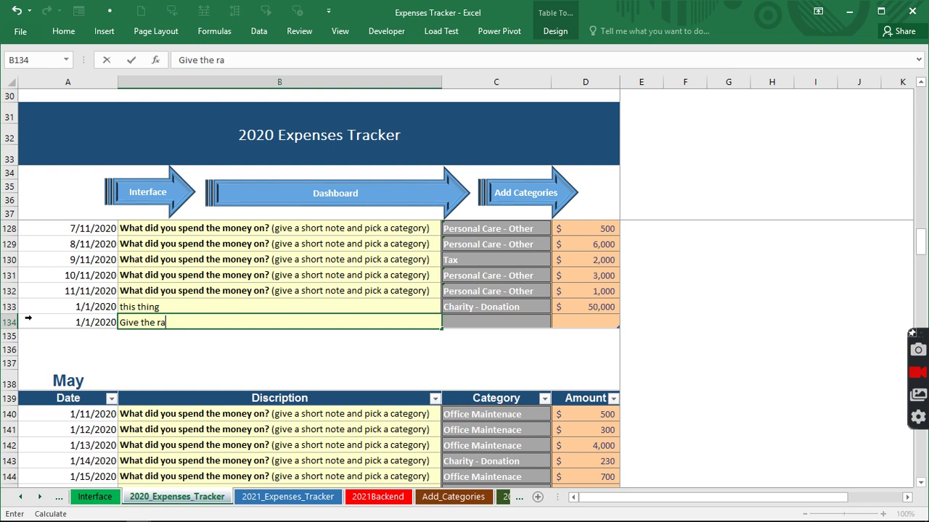
text(eason)
key(ctrl+Return)
Step: Assign the category Travel (Office) and an amount of 12 to the expense in row 134
click(539, 322)
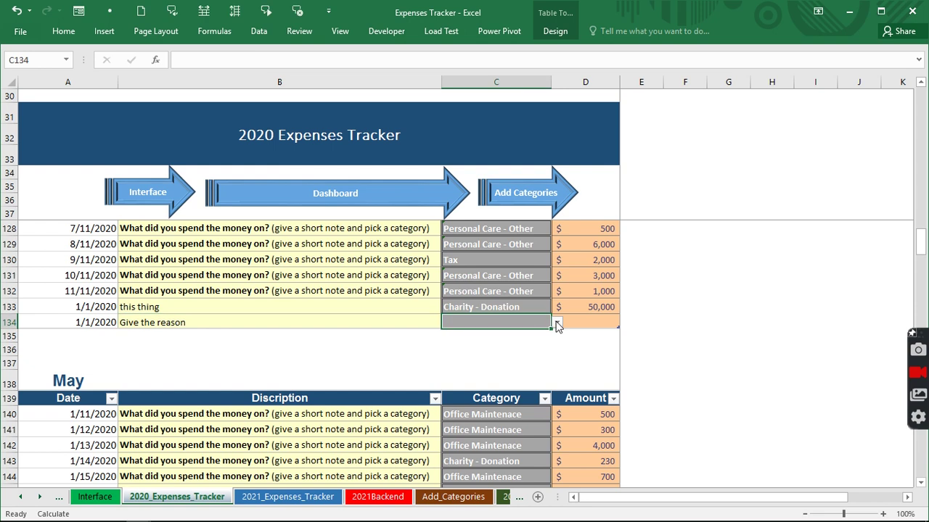
click(557, 322)
click(493, 344)
click(589, 326)
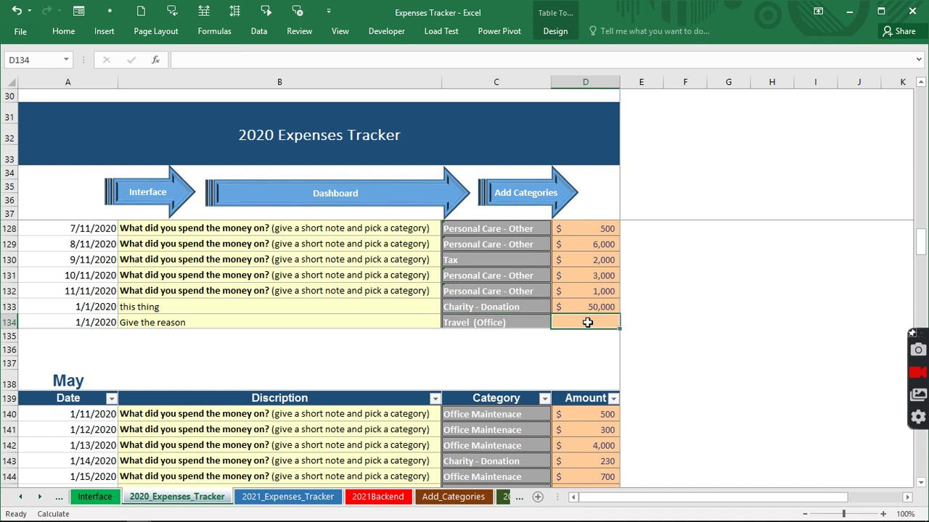
text(12)
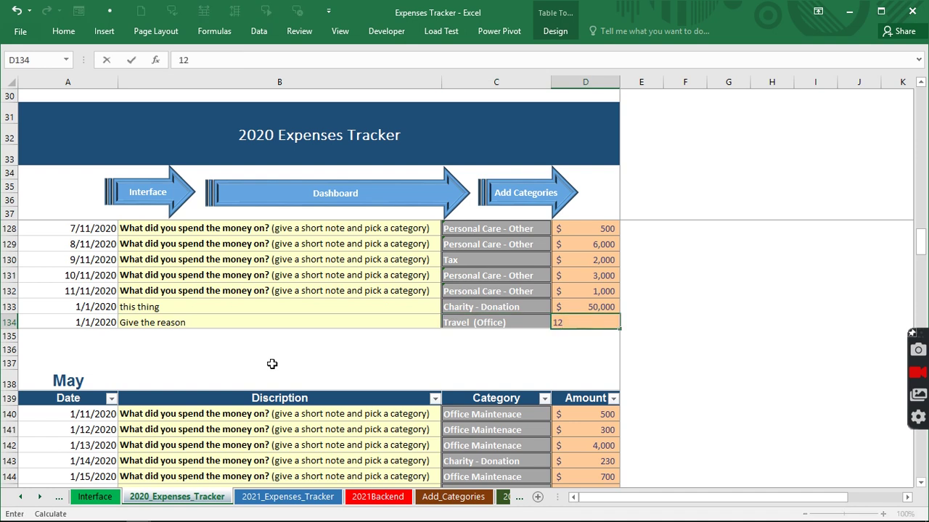
click(62, 347)
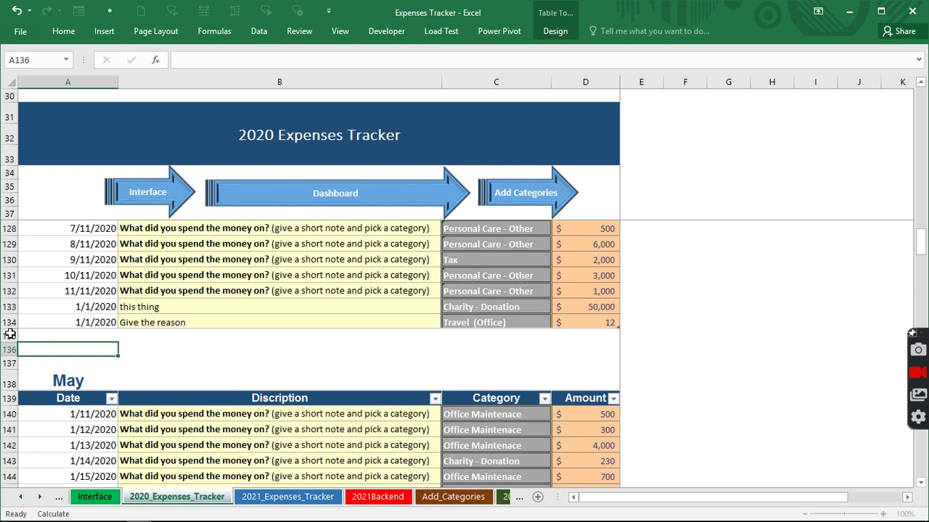
Step: Insert five blank rows at rows 135 to 139, directly below the last entry above the May section
click(10, 335)
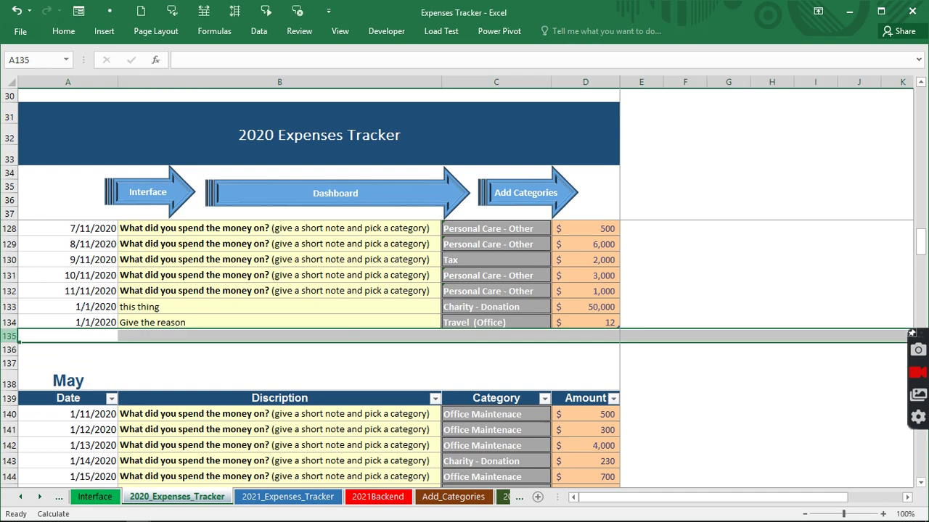
drag(10, 336, 7, 370)
click(41, 319)
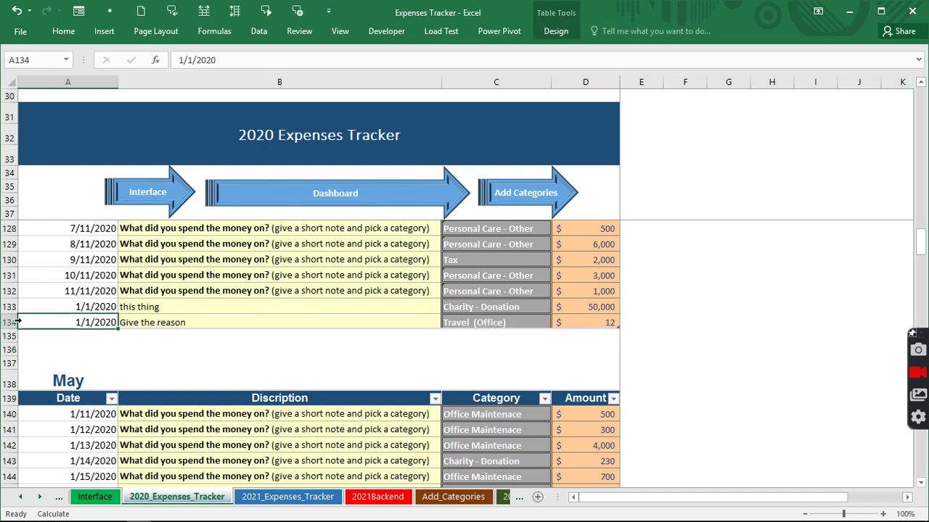
drag(10, 322, 11, 351)
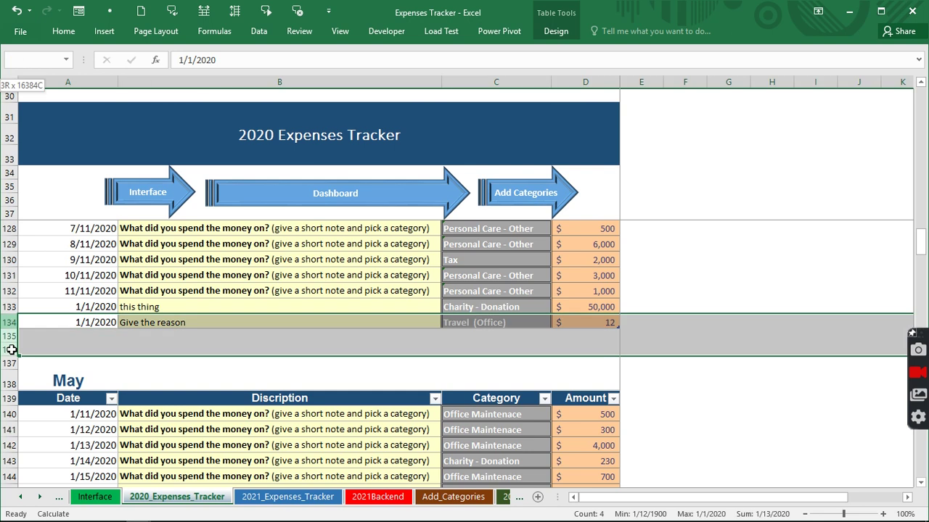
click(29, 338)
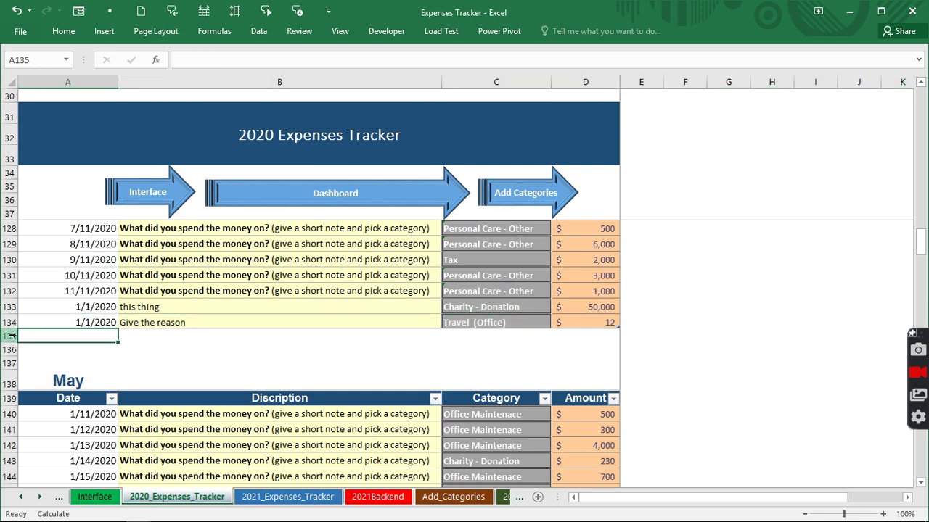
click(14, 336)
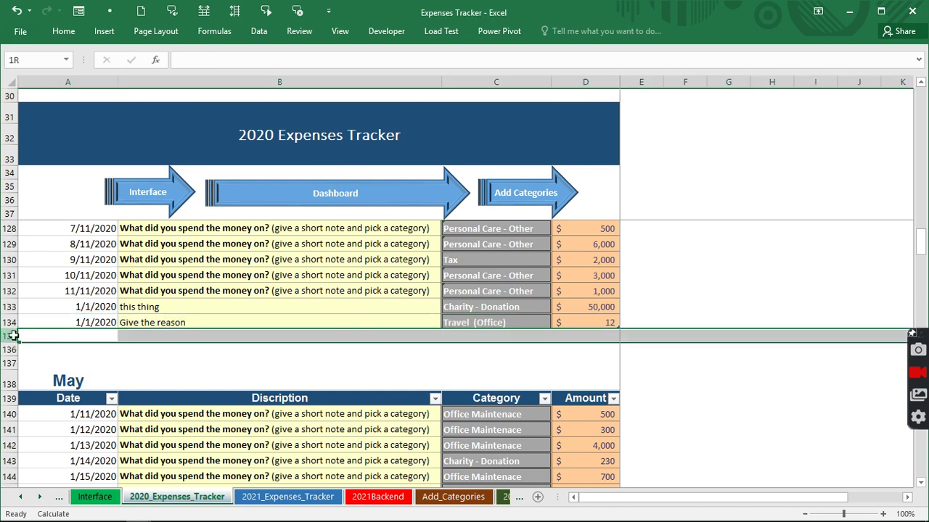
drag(14, 335, 18, 406)
right_click(12, 369)
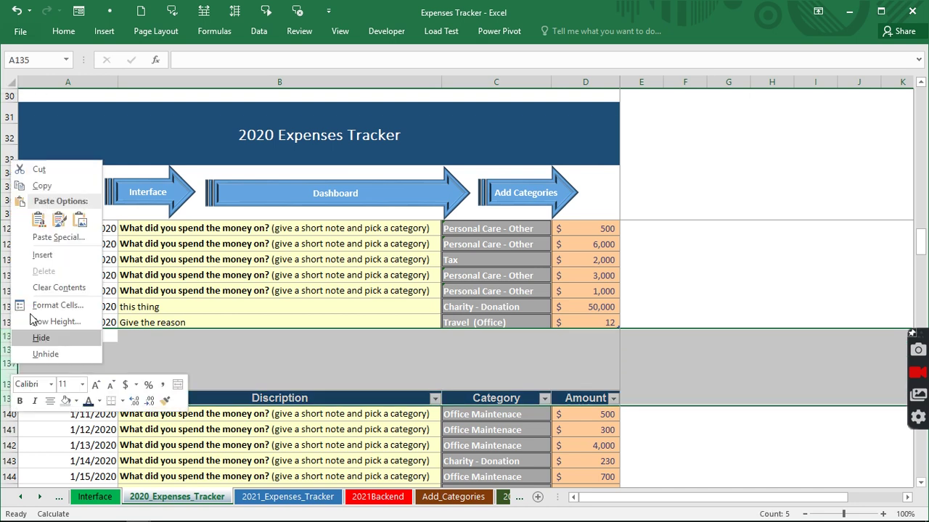
click(30, 255)
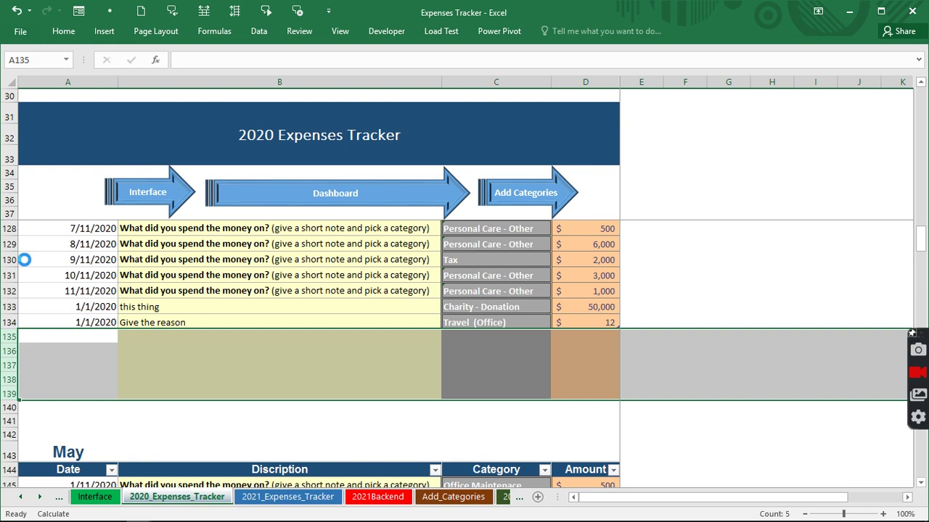
click(161, 278)
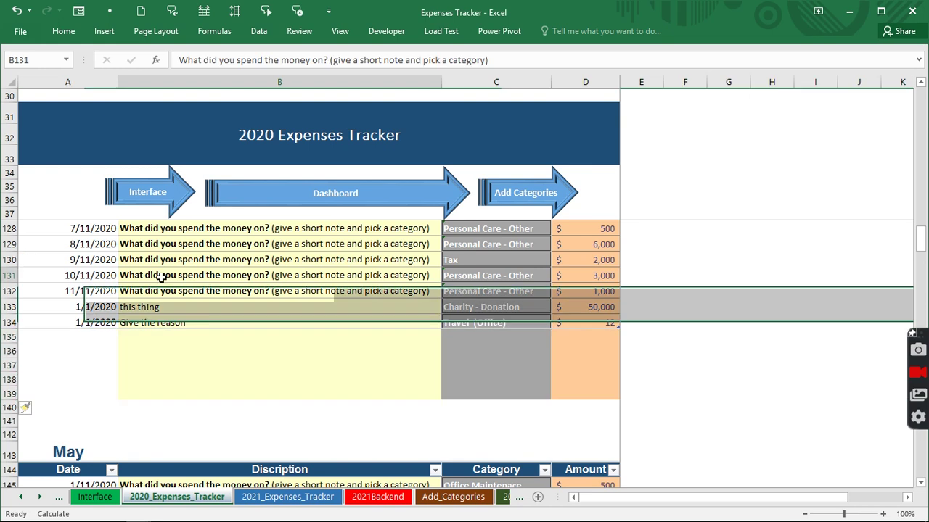
Step: Open the 2020 Expenses Tracker Dashboard and refresh the workbook's data
click(374, 197)
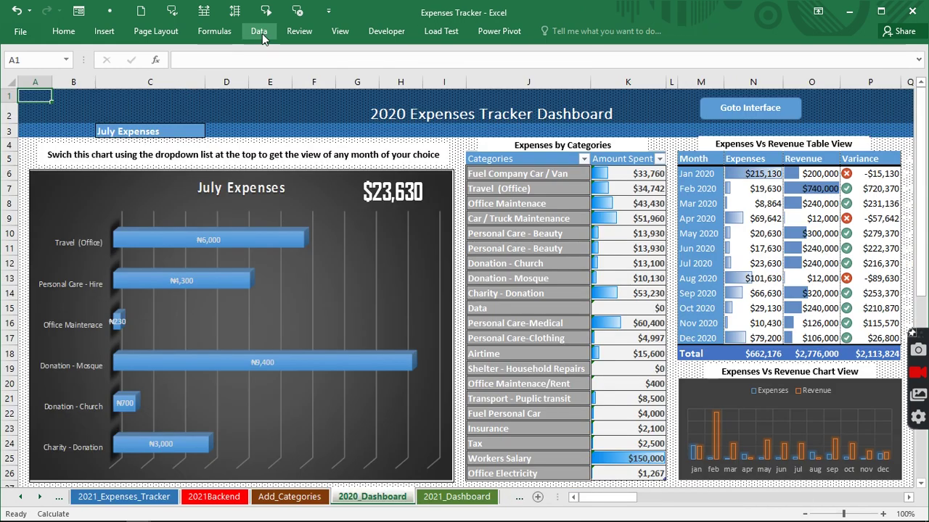
click(259, 31)
click(173, 56)
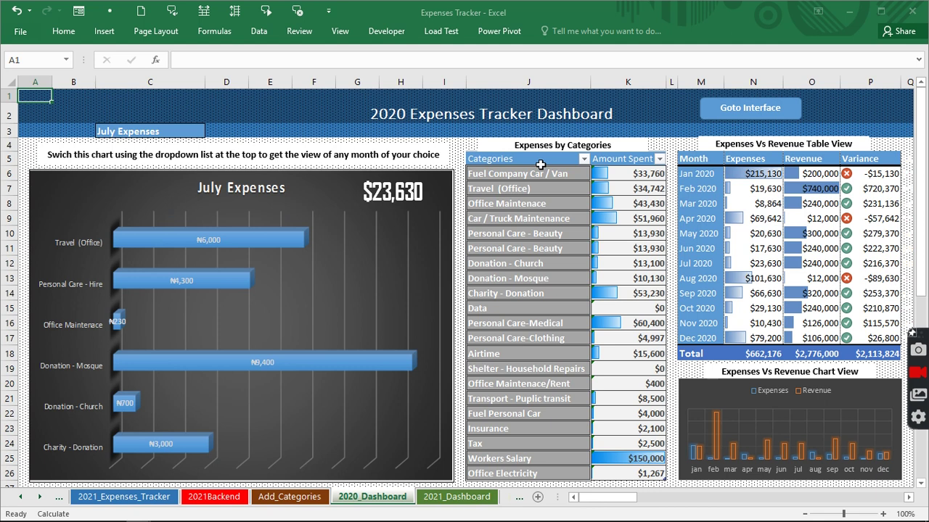
Step: Review the dashboard's expense category list and the amount spent on Fuel Company Car / Van
drag(540, 168, 541, 472)
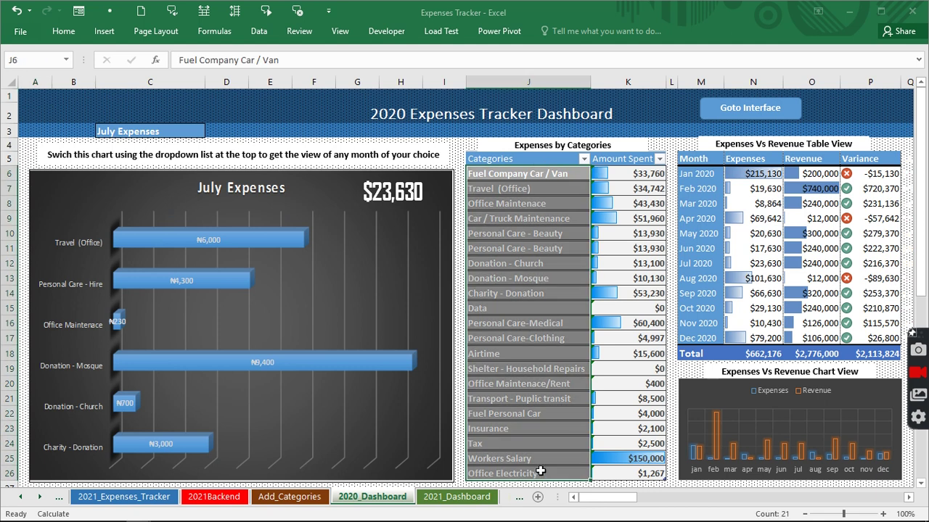
click(491, 173)
click(492, 173)
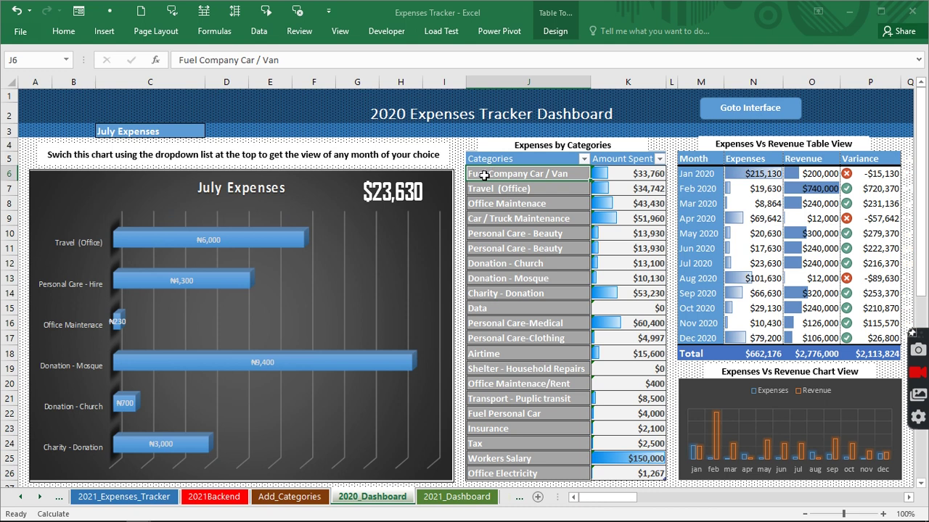
drag(491, 173, 637, 177)
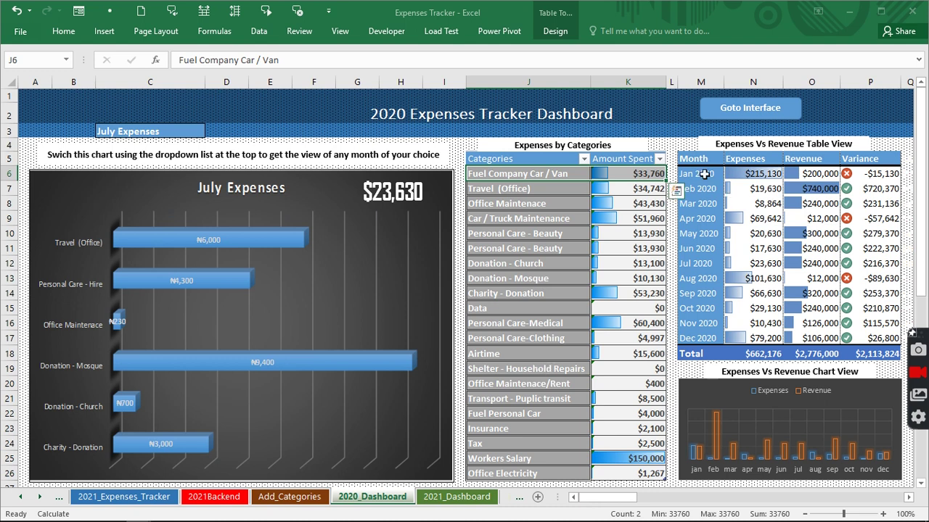
Step: Compare the January and February 2020 expenses, revenue and variance in the Expenses Vs Revenue table
drag(703, 174, 708, 338)
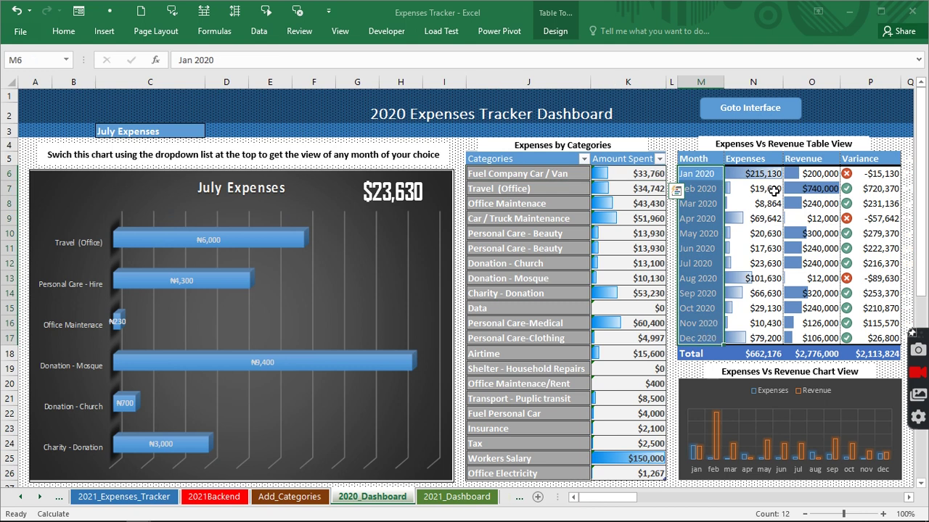
click(771, 183)
click(807, 189)
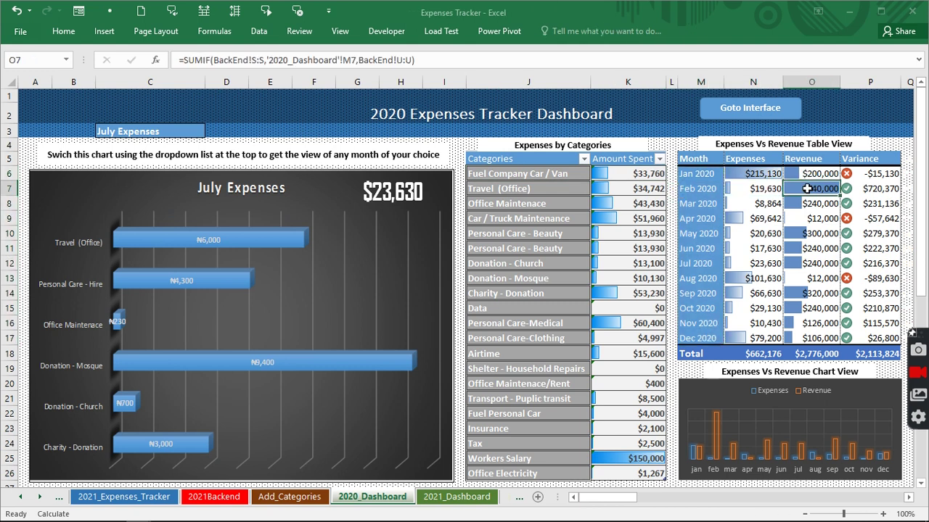
click(759, 173)
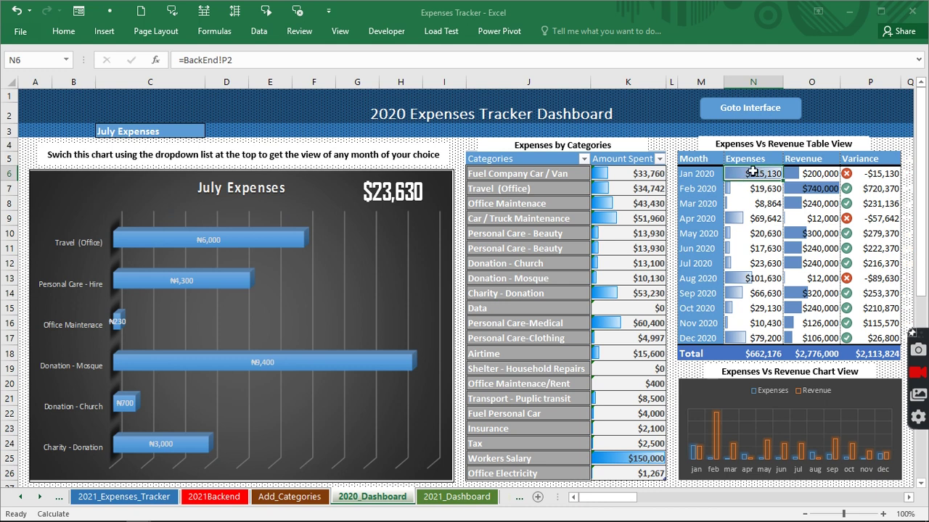
click(861, 176)
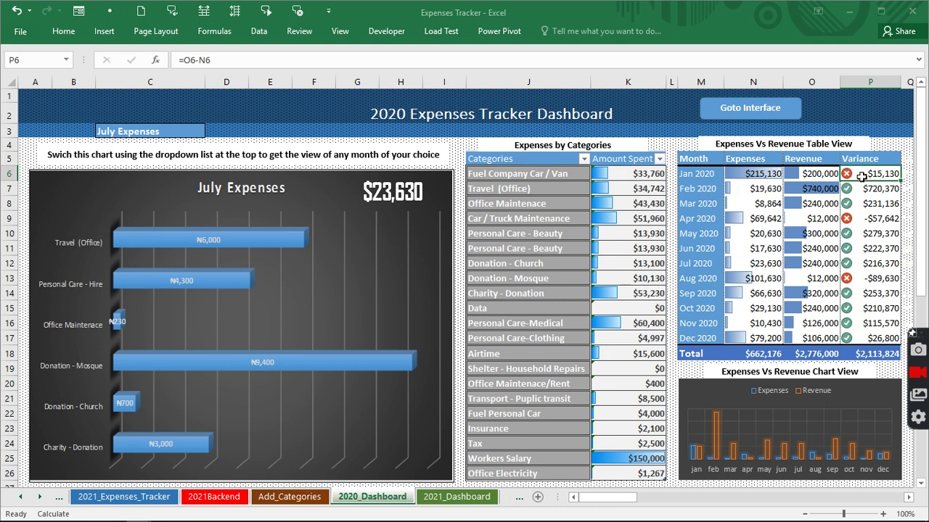
click(762, 196)
click(873, 196)
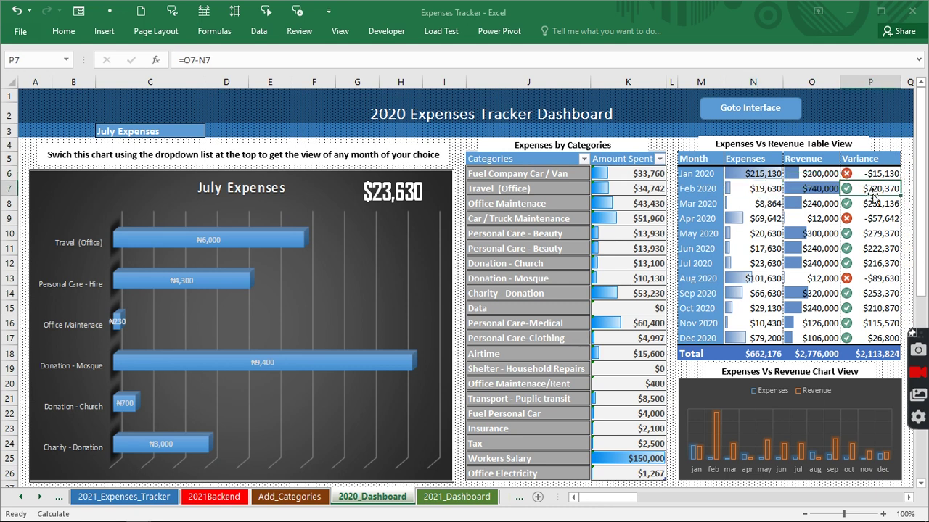
click(754, 189)
click(809, 188)
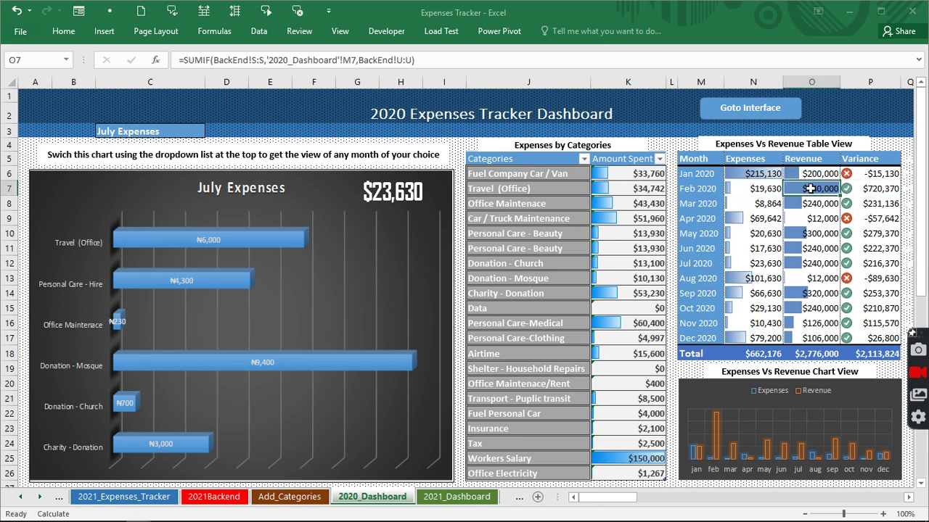
Step: Compare April 2020 expenses with its revenue, and check the January 2020 revenue and variance in the same table
click(765, 218)
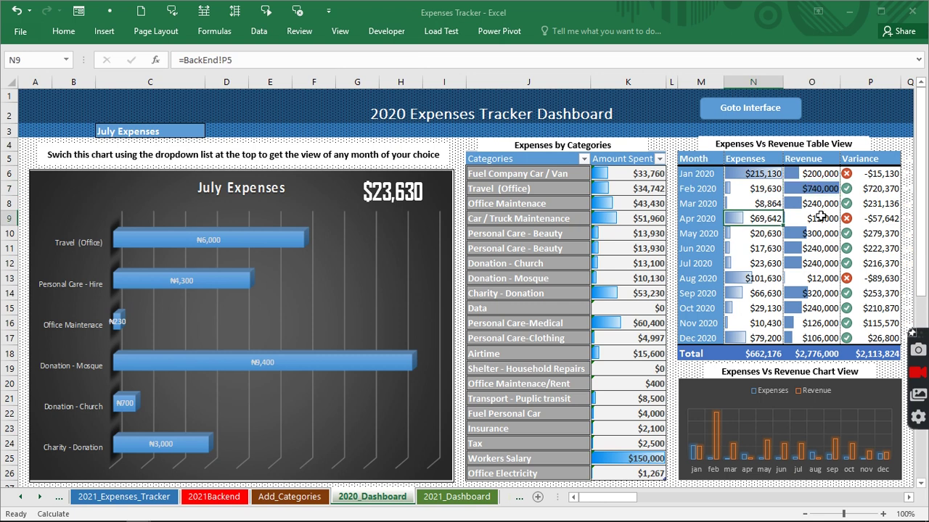
click(810, 219)
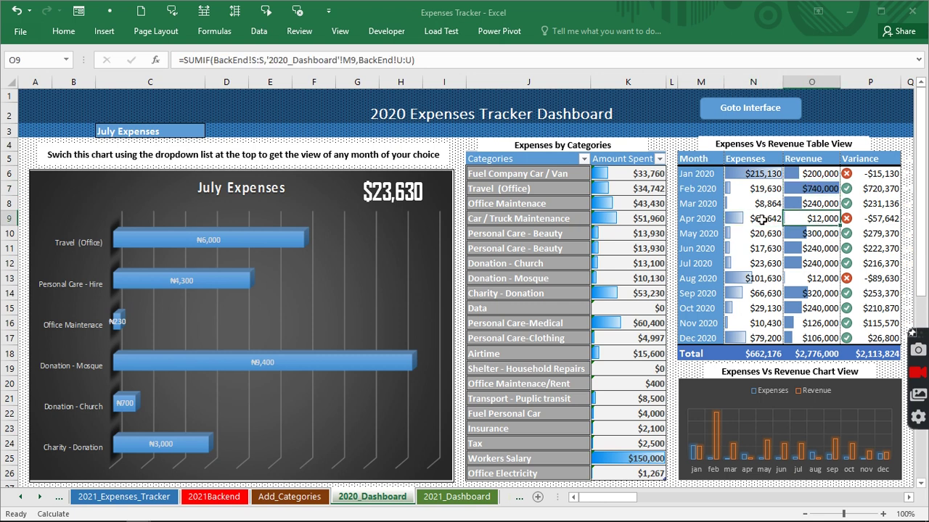
key(Left)
click(813, 221)
click(747, 217)
click(814, 221)
click(827, 174)
click(860, 174)
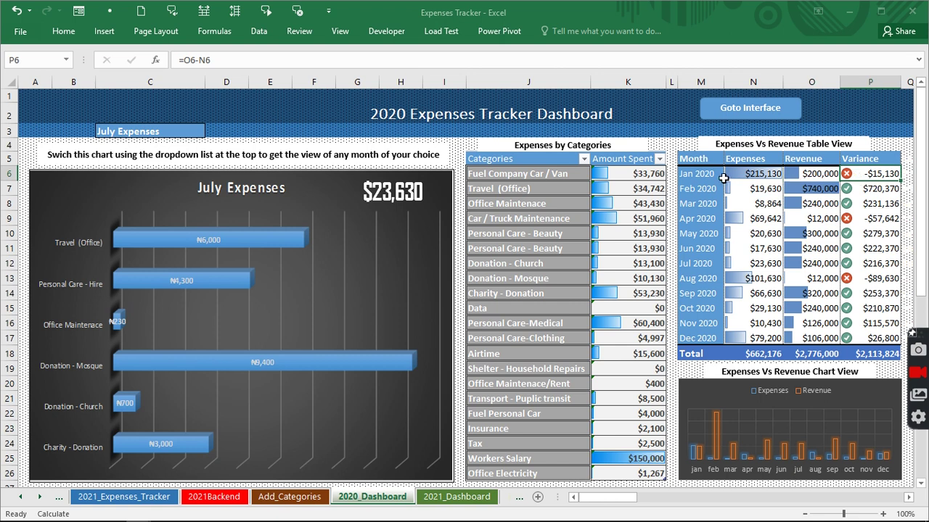
Step: Switch the monthly expenses chart to January Expenses and inspect the January columns in the Expenses Vs Revenue chart
click(175, 130)
click(211, 131)
scroll(212, 156, up, 2)
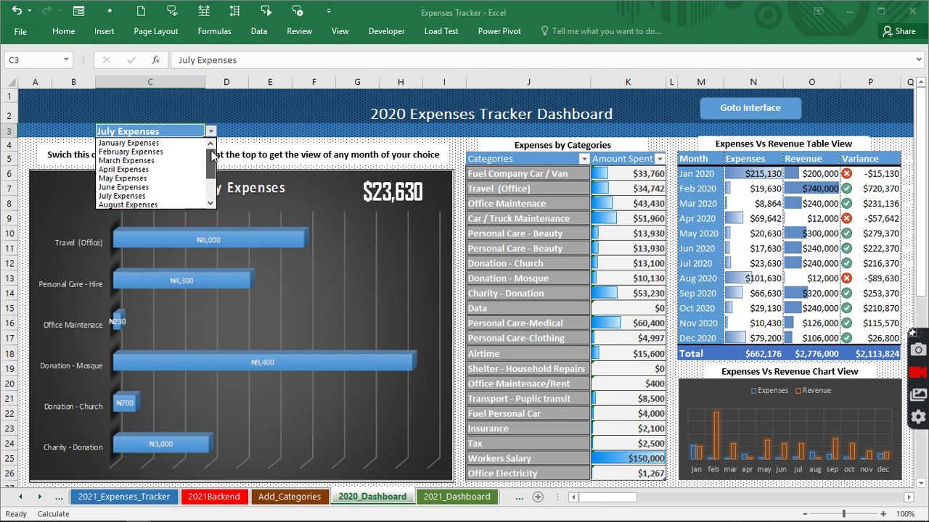
click(148, 144)
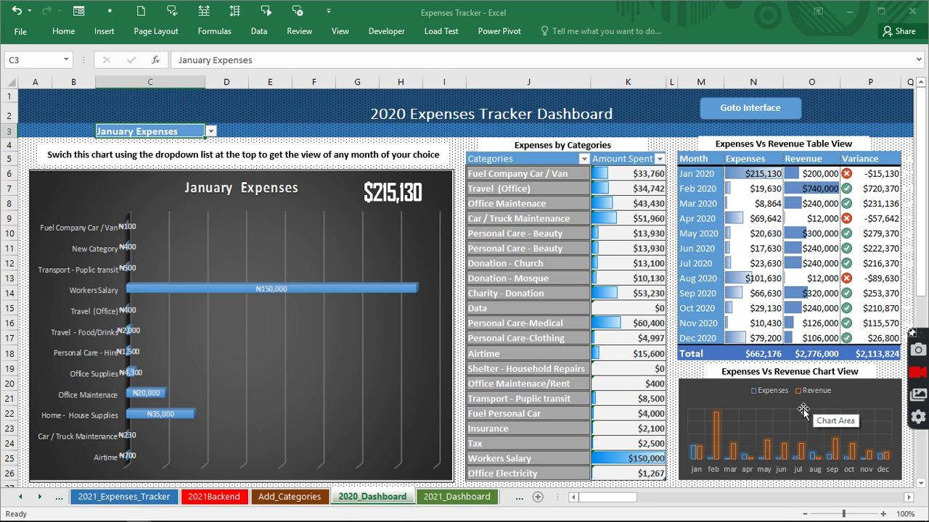
mouse_move(717, 462)
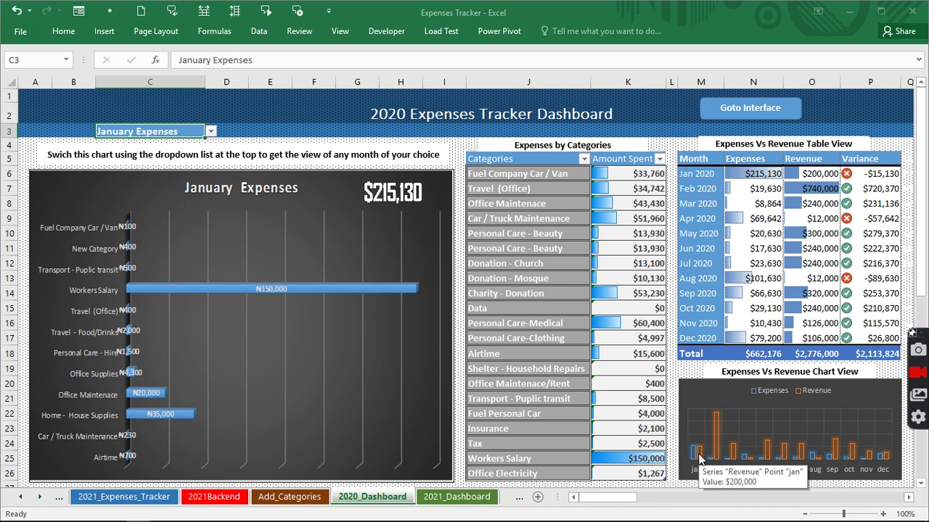
click(697, 454)
Step: Open the Income Tracker from the workbook's interface sheet and review the income entries in rows 47 to 55
click(743, 115)
click(459, 377)
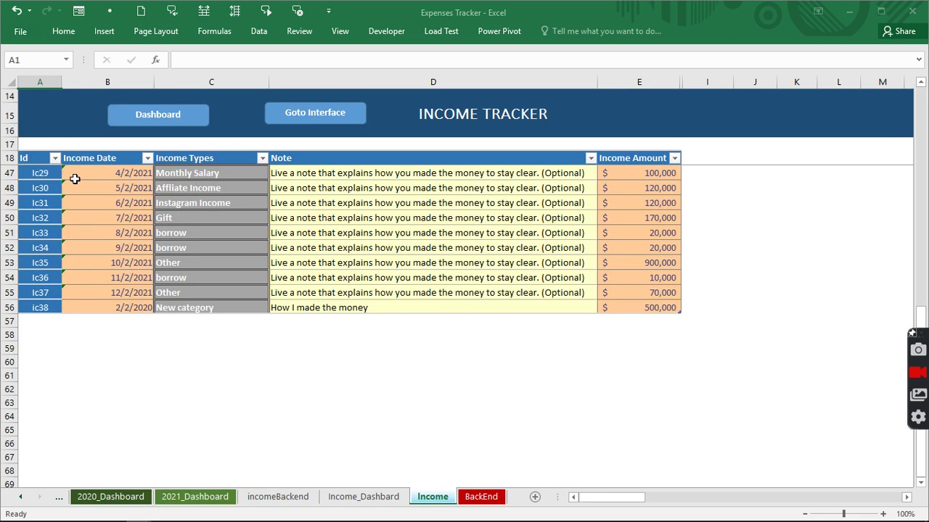
drag(75, 179, 638, 293)
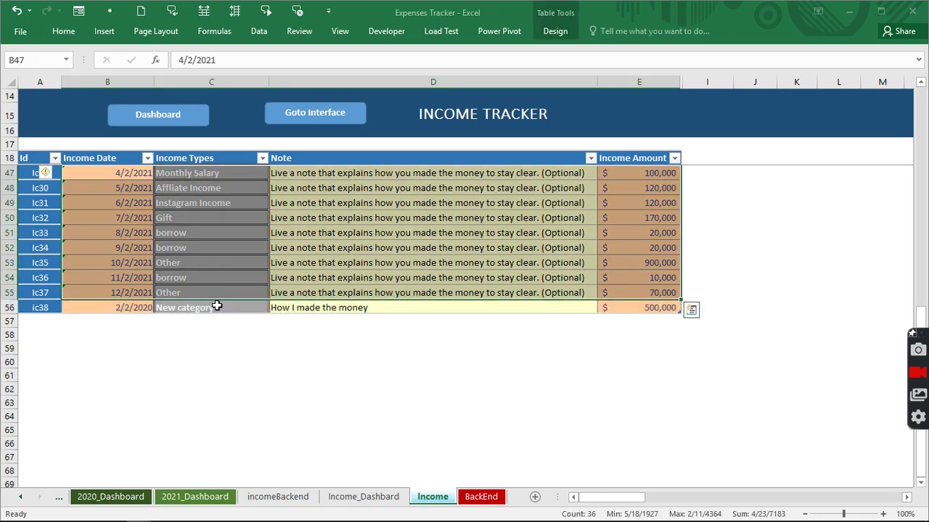
Step: Set the income type of entry Ic37 in row 55 to Affliate Income
click(218, 292)
click(275, 292)
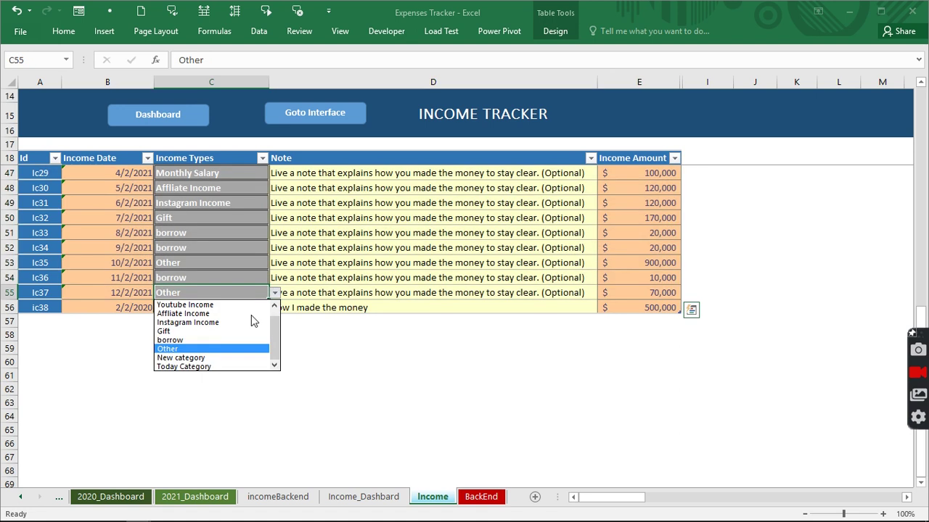
click(200, 315)
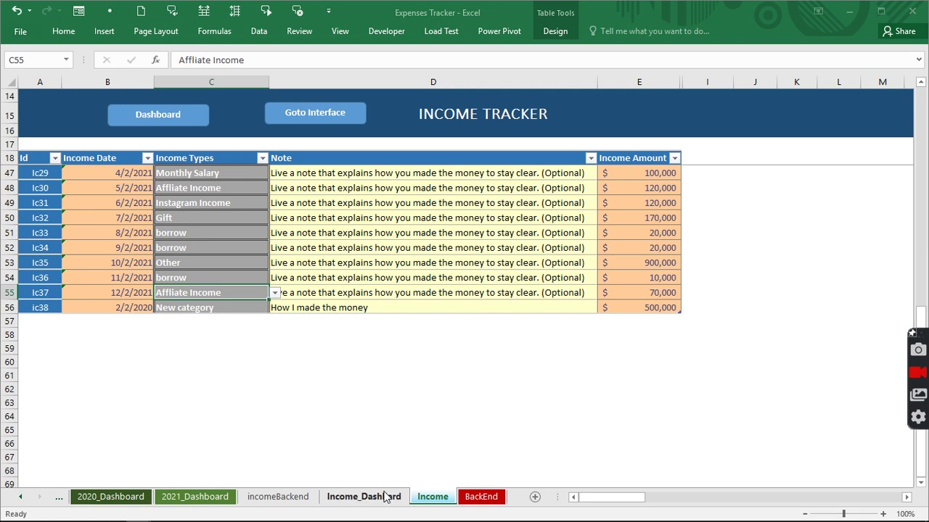
Step: Open the Add/Edit Categories sheet from the interface and add "Another Category" at the end of the income types list
click(317, 121)
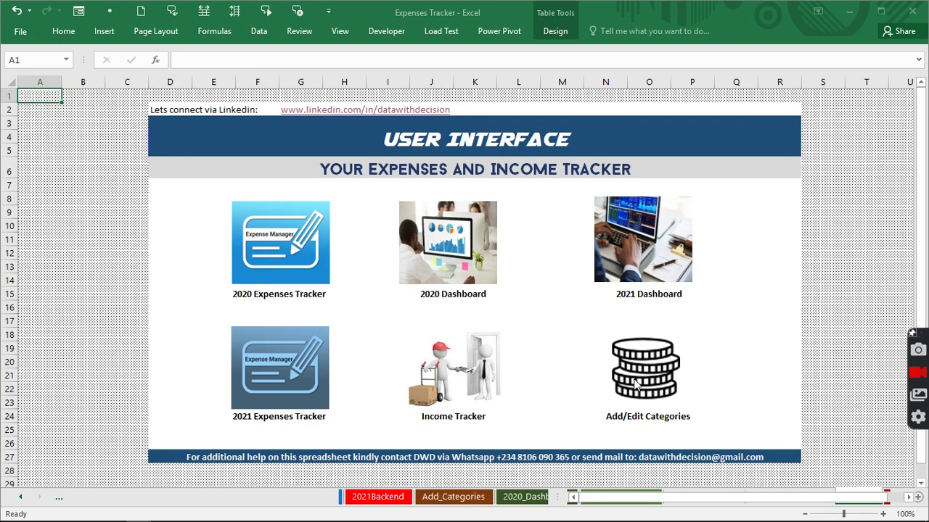
click(633, 378)
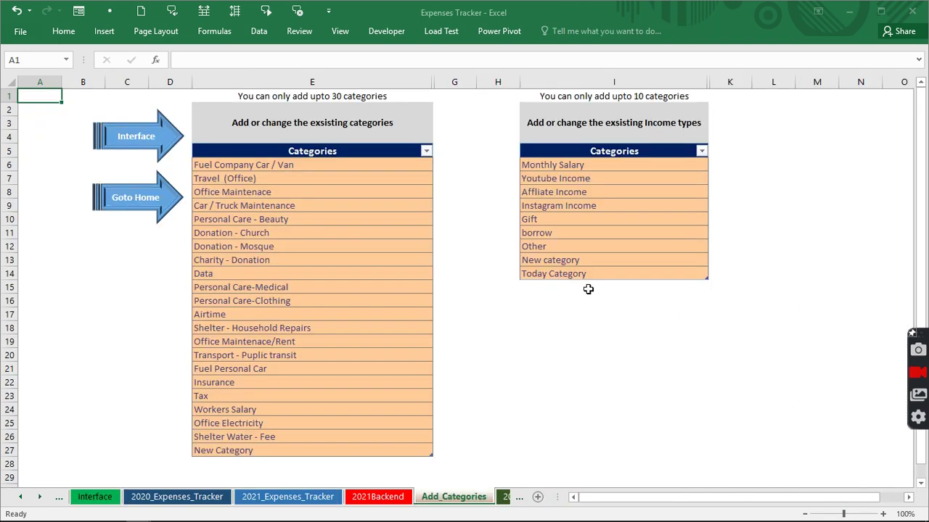
click(559, 285)
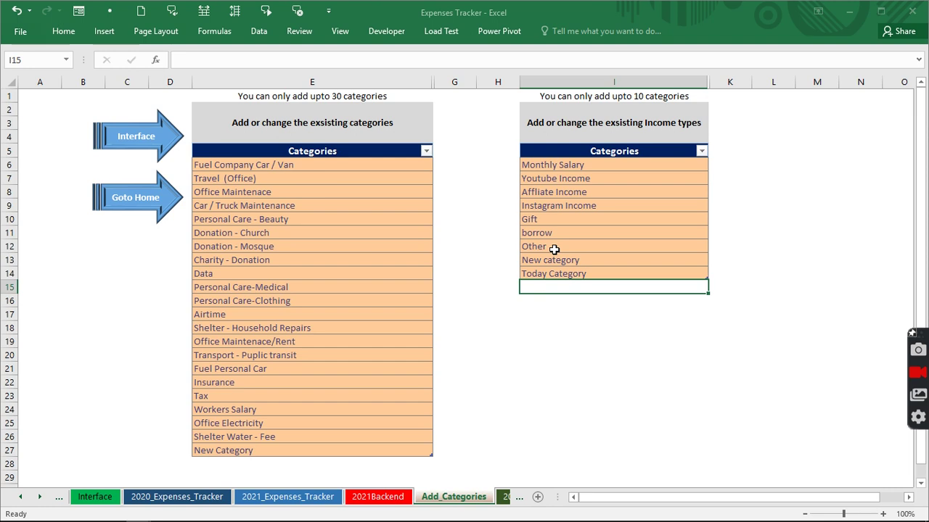
text(Ano)
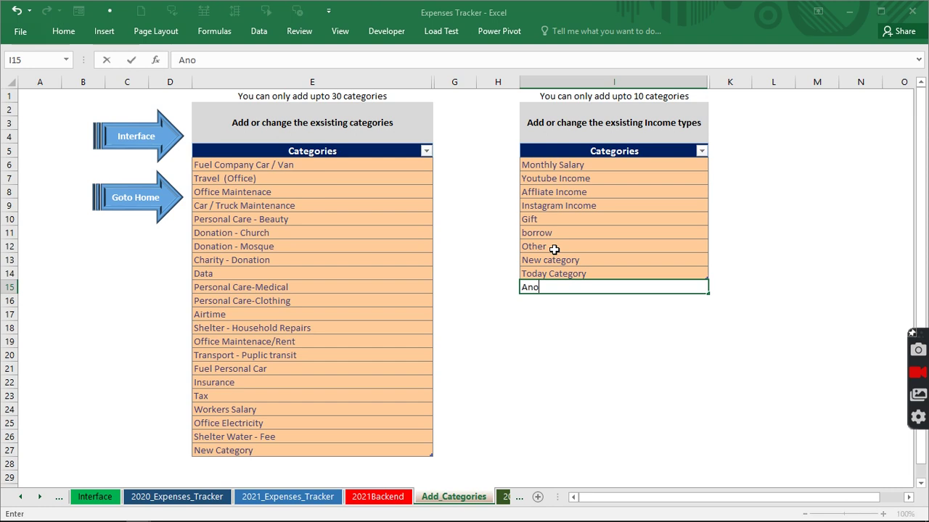
text(ther Cate)
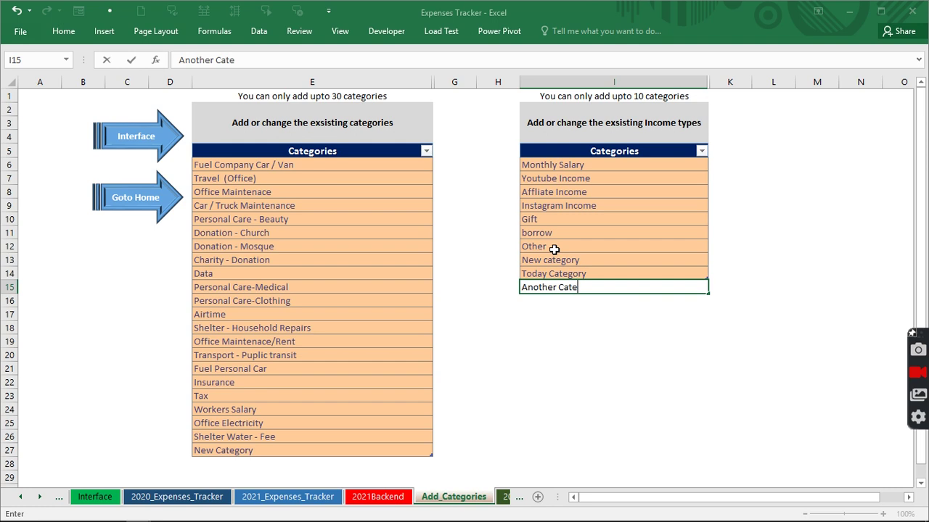
text(gory)
key(BackSpace)
text(y)
key(Return)
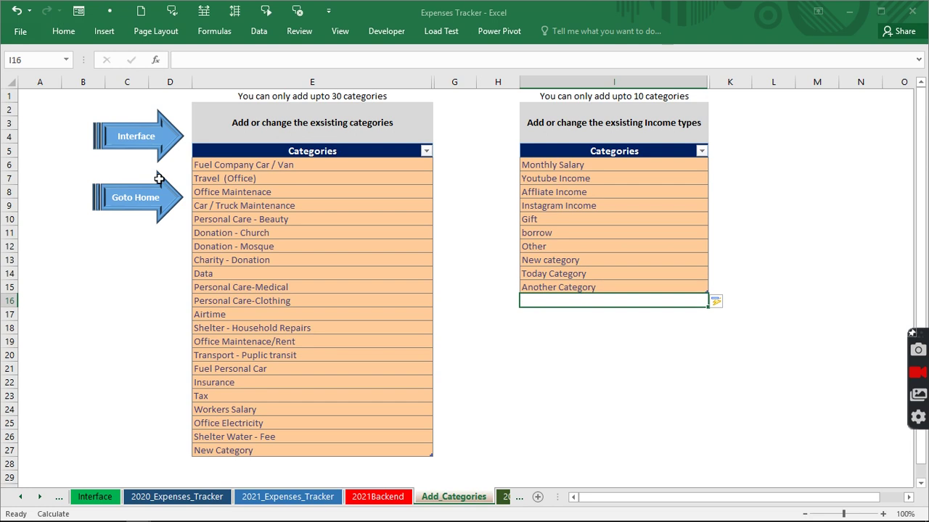
Step: Go back to the interface sheet and reopen the Income sheet
click(130, 136)
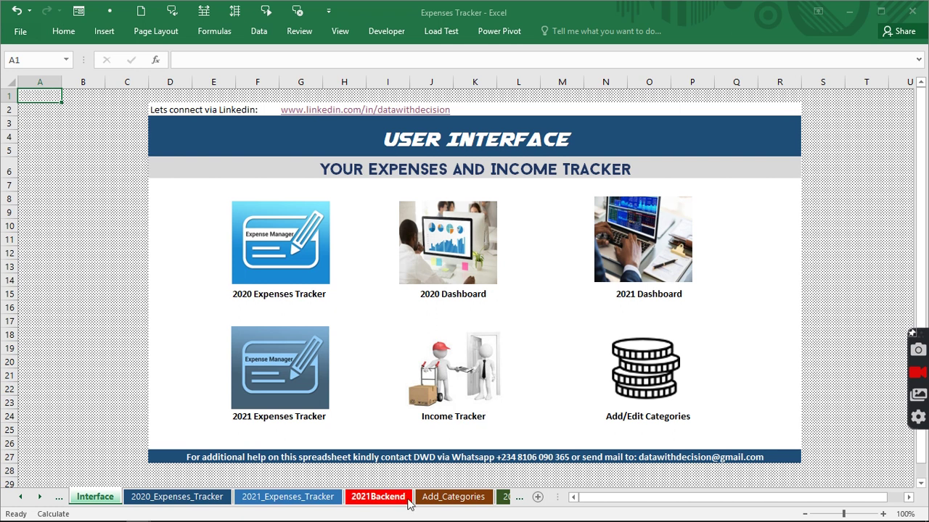
click(40, 498)
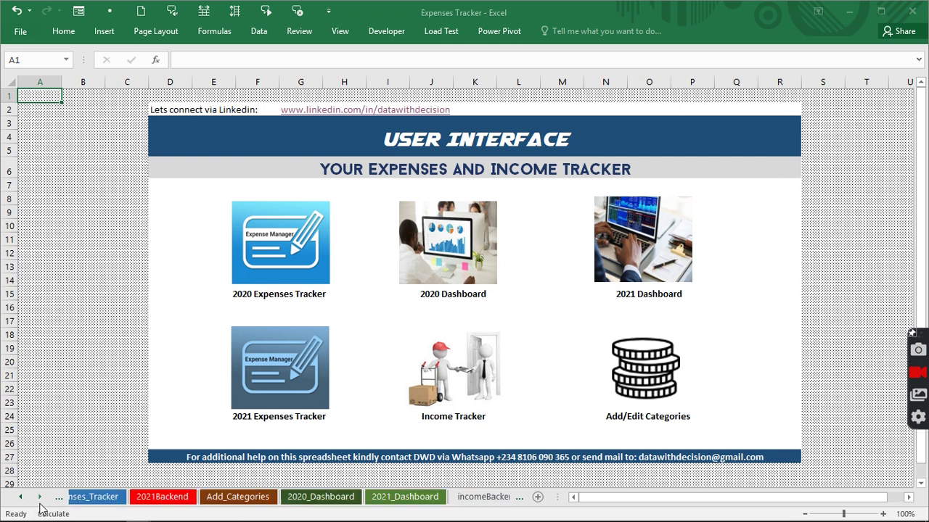
click(40, 499)
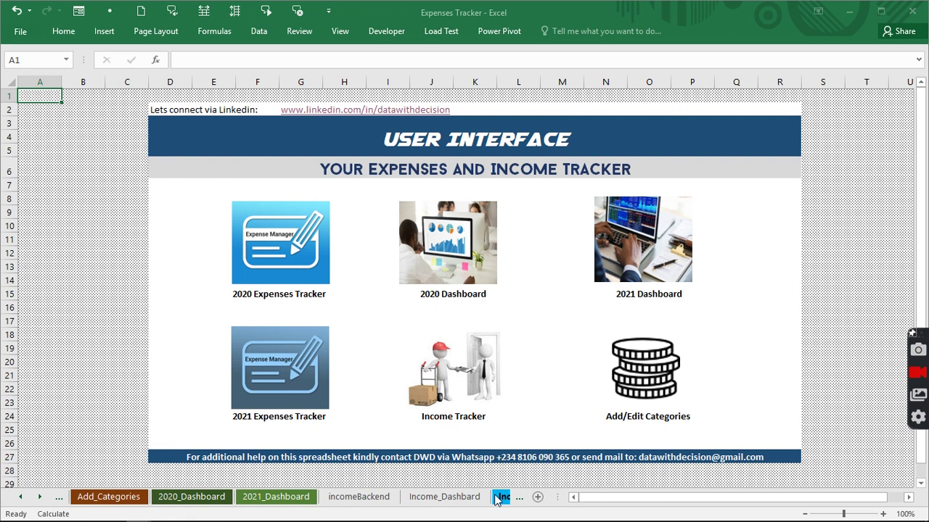
click(501, 497)
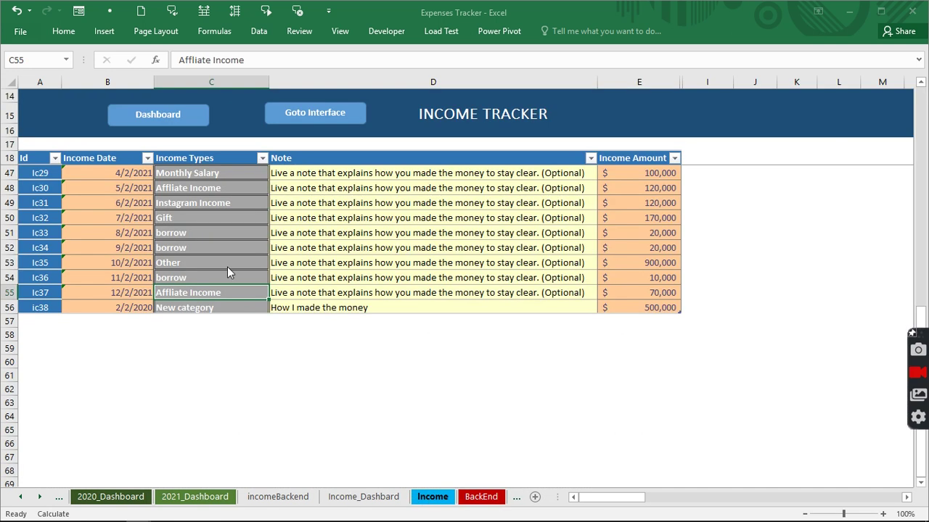
Step: Start a new income entry in row 57 with the id ic39 and the income date 8/8/2020
click(32, 321)
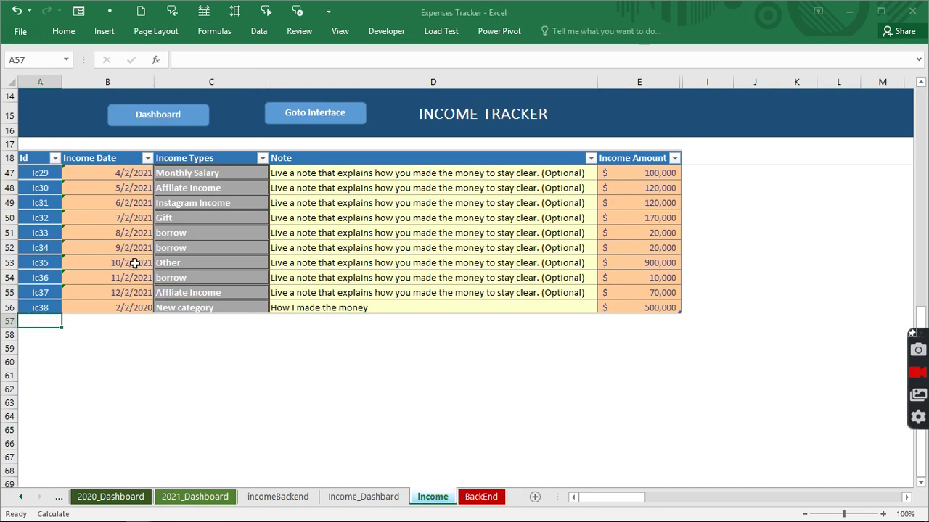
text(ic)
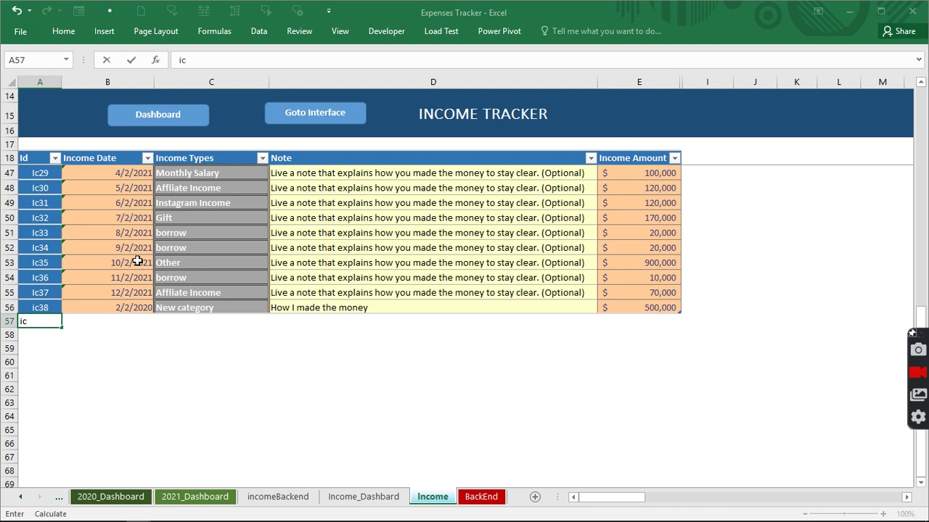
text(39)
key(ctrl+Return)
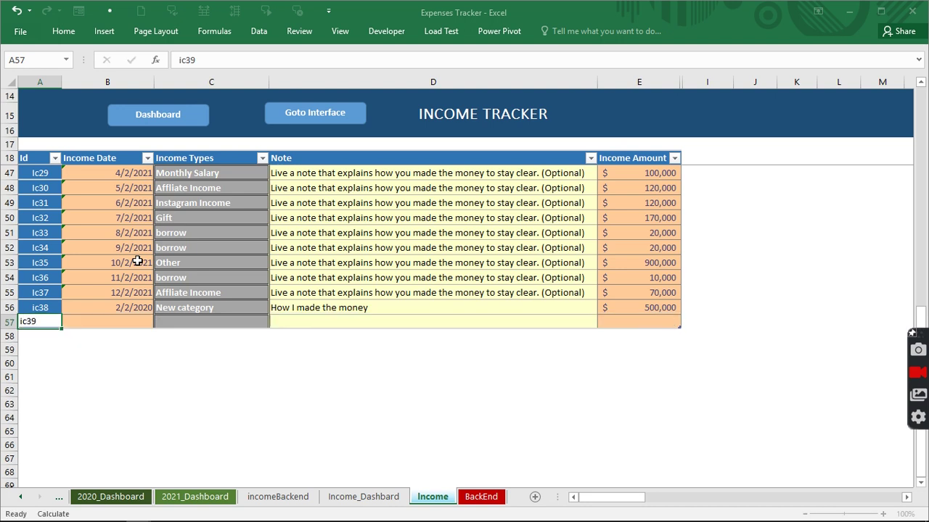
key(Tab)
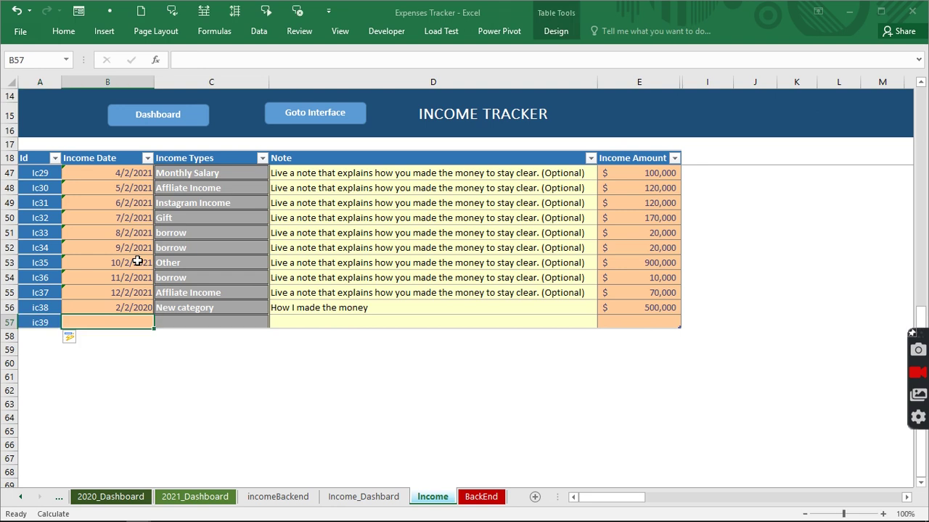
text(8/8/)
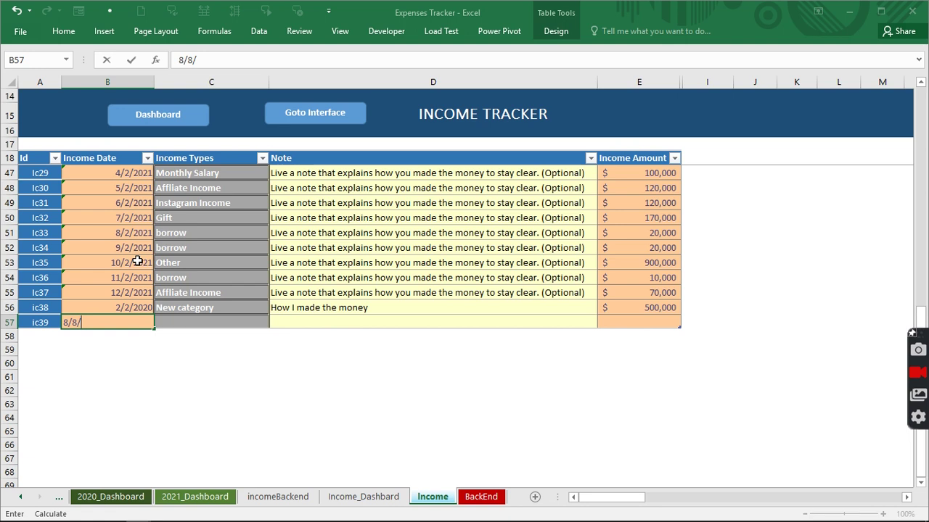
text(20)
key(ctrl+Return)
key(Return)
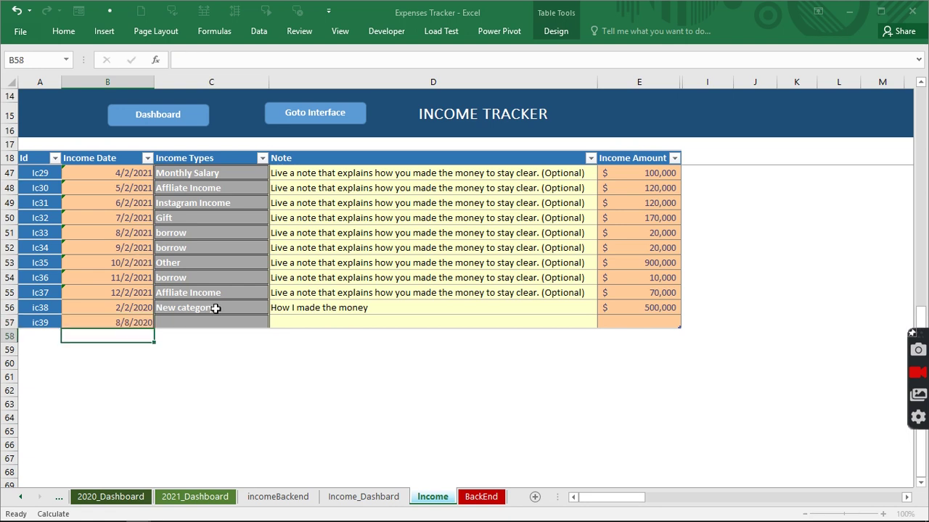
Step: Assign the income type Another Category to the ic39 entry in row 57
click(239, 322)
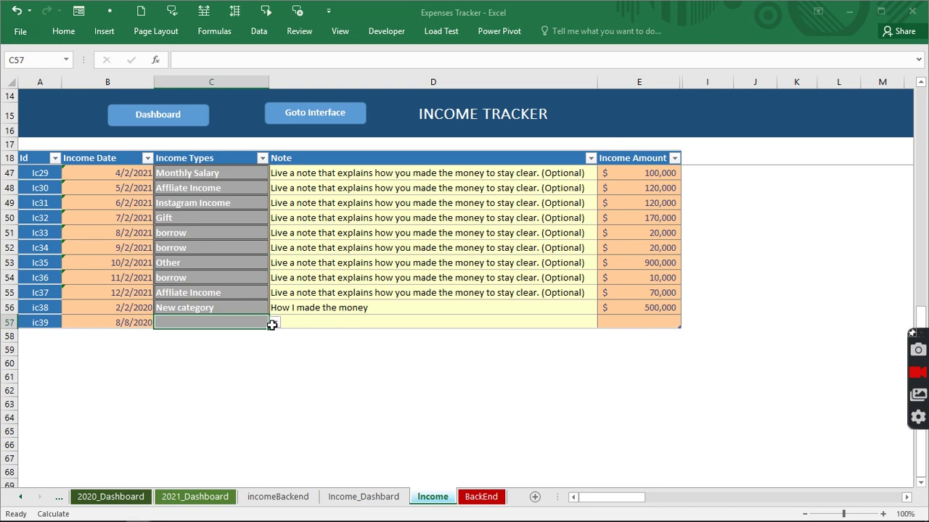
click(275, 322)
scroll(218, 392, down, 1)
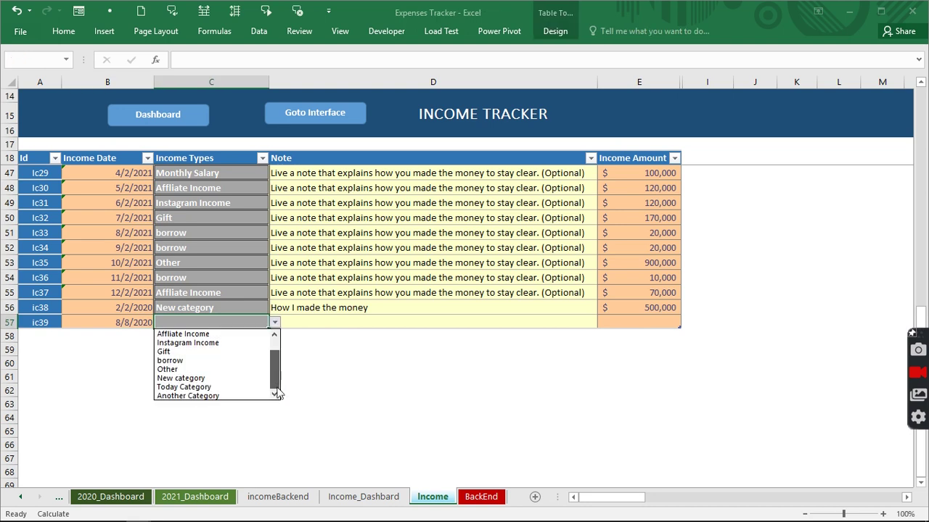
click(202, 396)
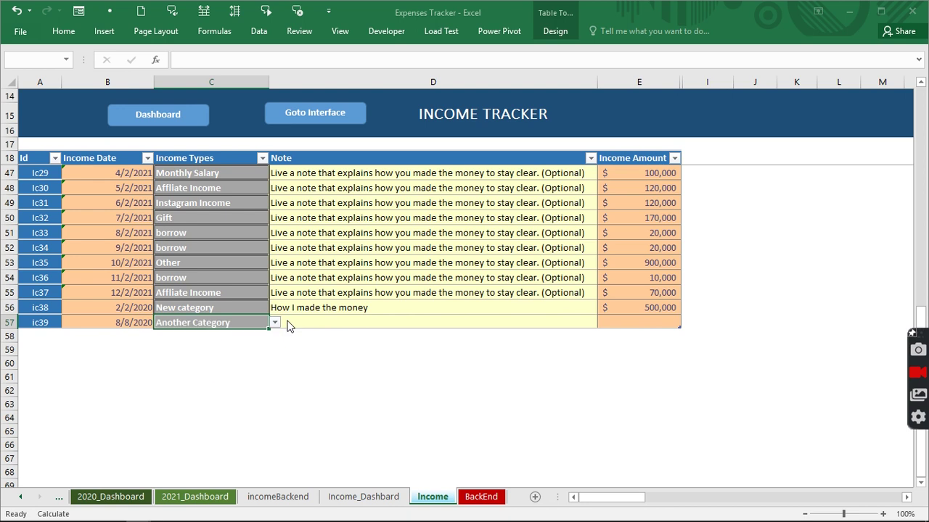
Step: Enter the note "A new business and whatever" for the ic39 income entry in row 57
click(290, 319)
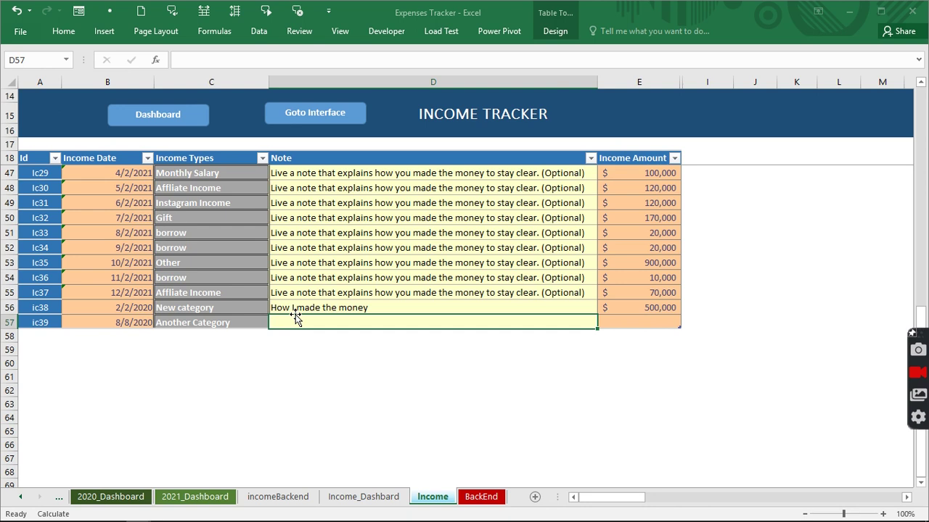
text(An)
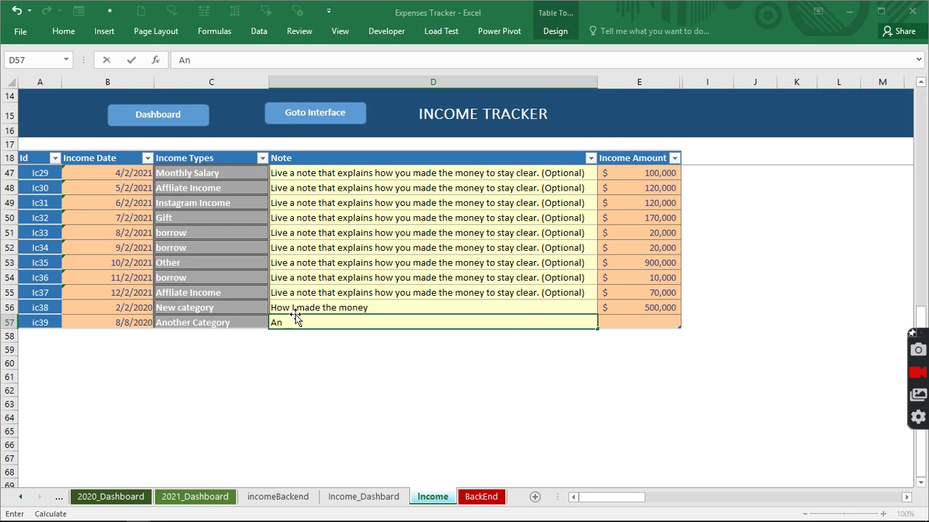
key(BackSpace)
text(new bud)
key(BackSpace)
text(siness and )
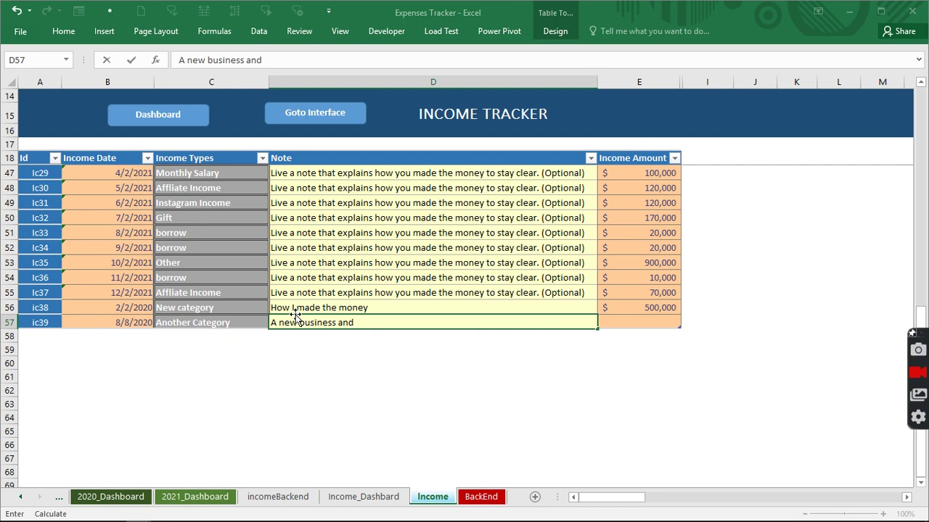
text(whatever)
key(ctrl+Return)
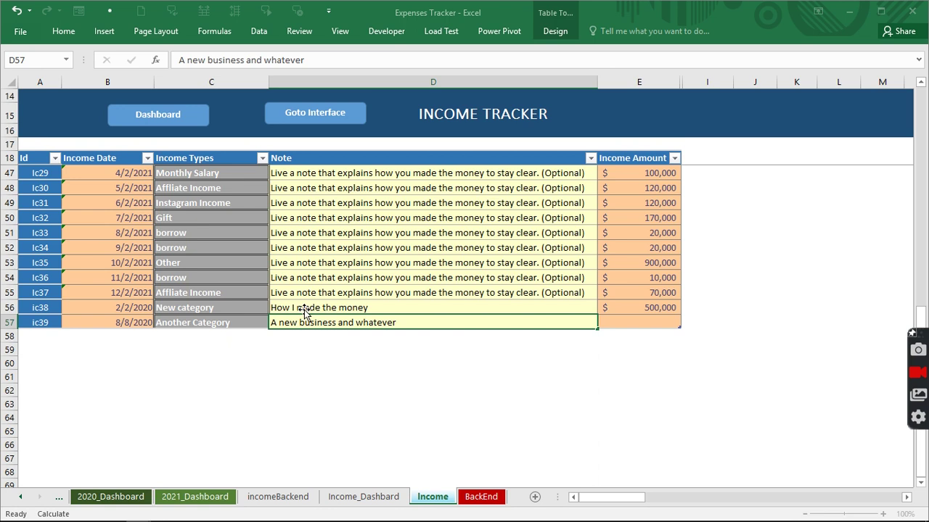
Step: Set the income amount of the ic39 entry in row 57 to 60000
click(629, 319)
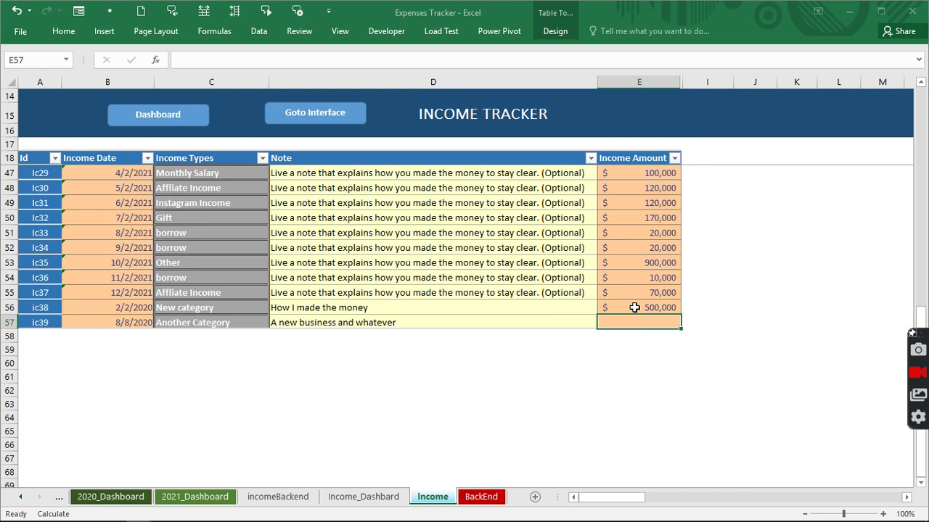
text(60000)
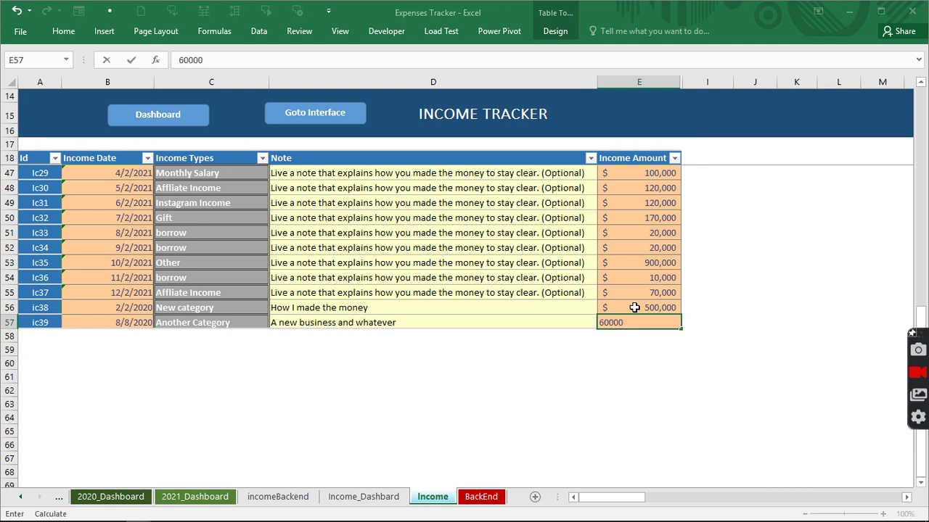
key(ctrl+Return)
key(Return)
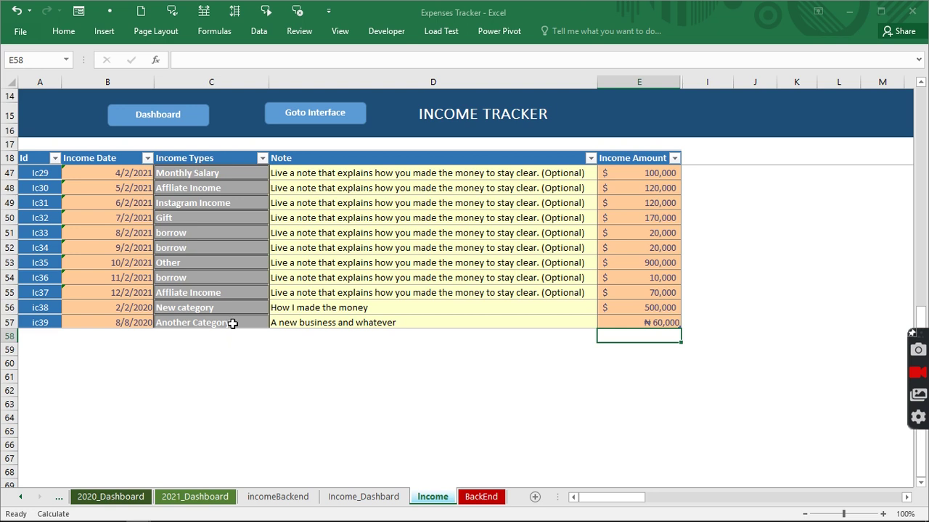
Step: Fill the complete ic39 entry in row 57 down through row 59 to create two more income entries
click(34, 319)
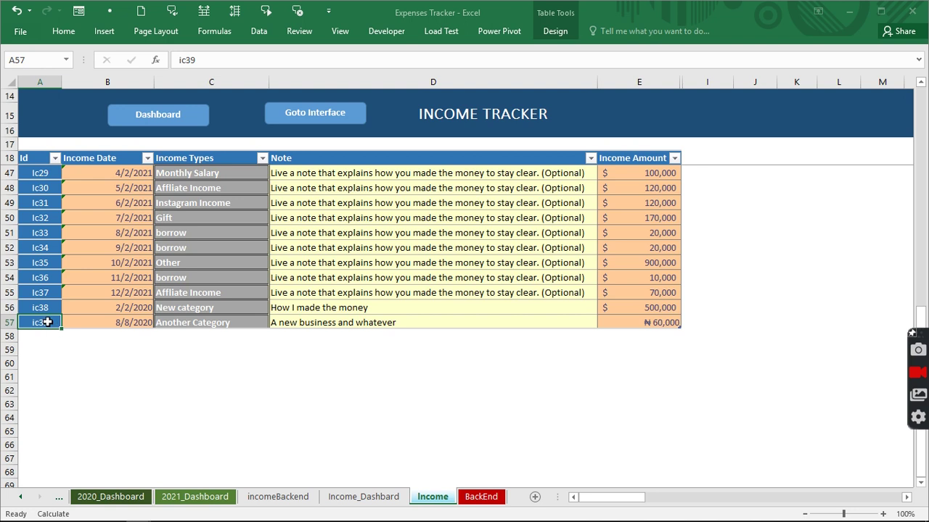
drag(47, 322, 677, 321)
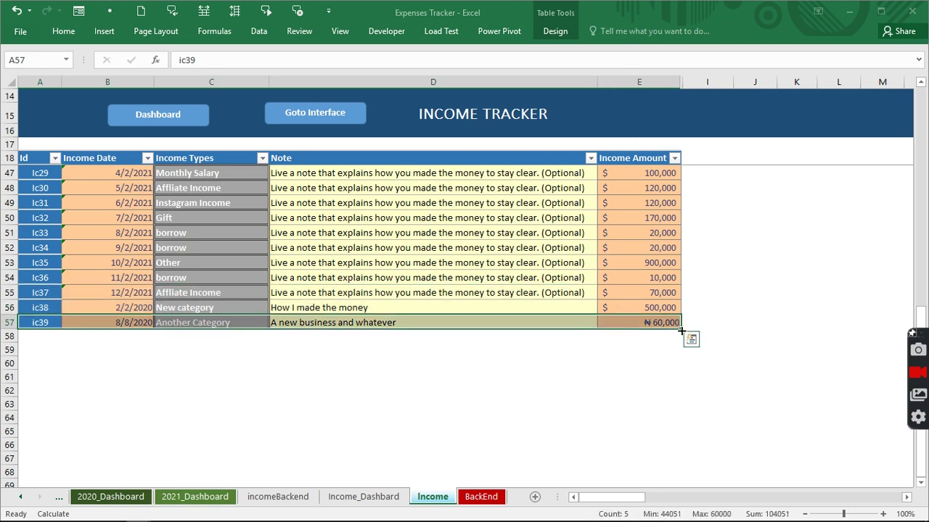
drag(681, 329, 683, 357)
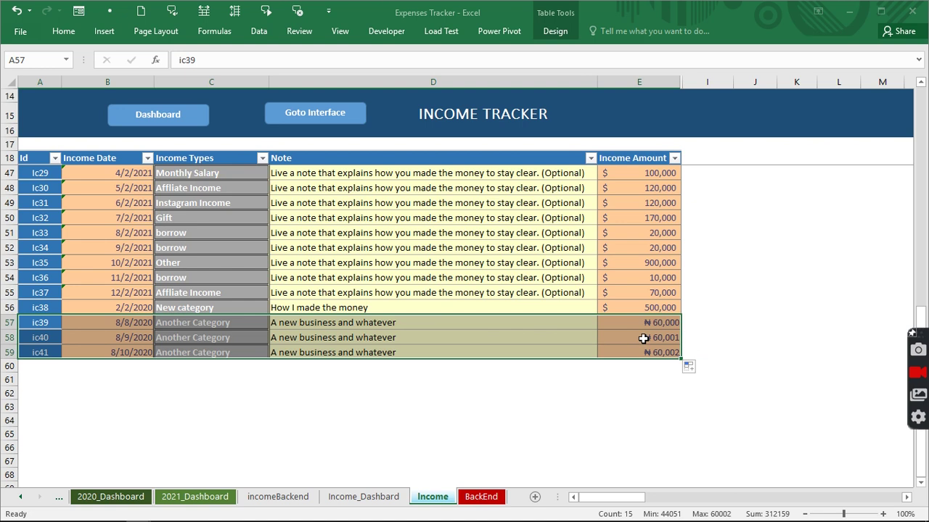
Step: Set the income amounts to 2000 for entry ic40 and 100 for entry ic41
click(635, 339)
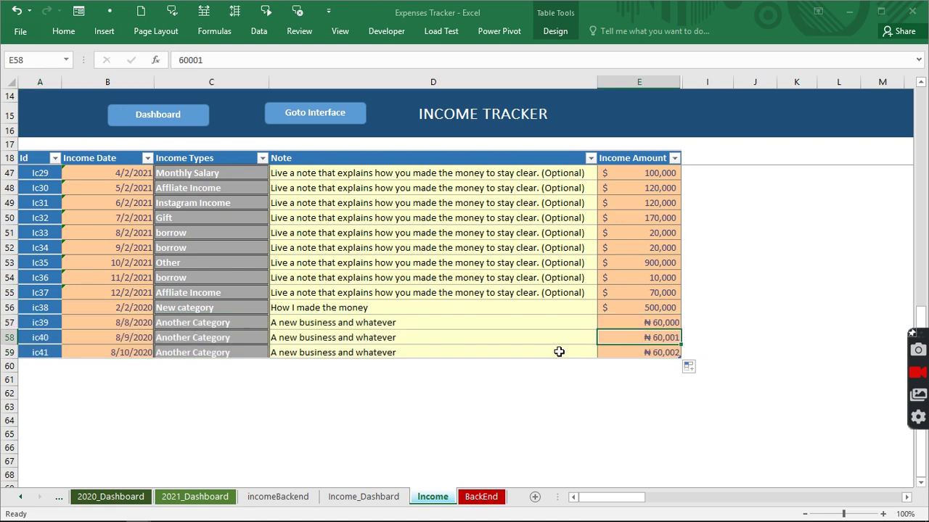
text(2000)
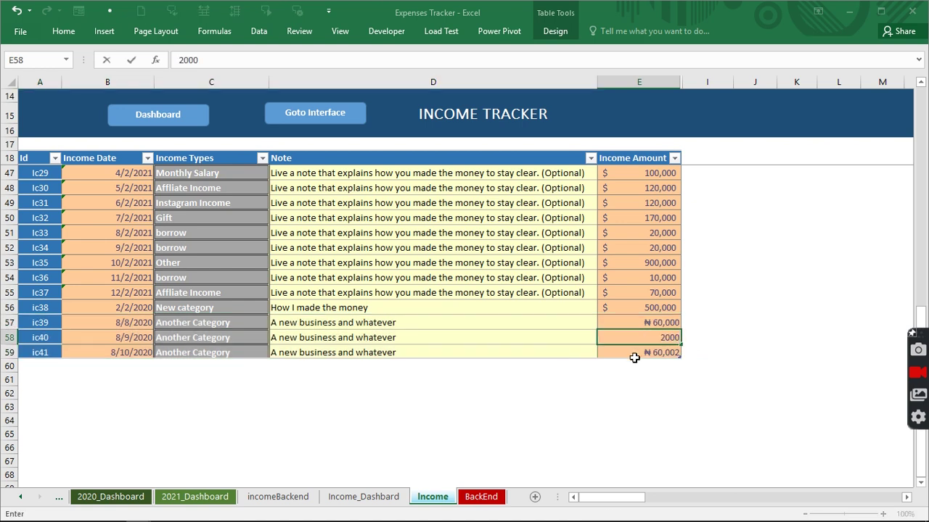
key(Return)
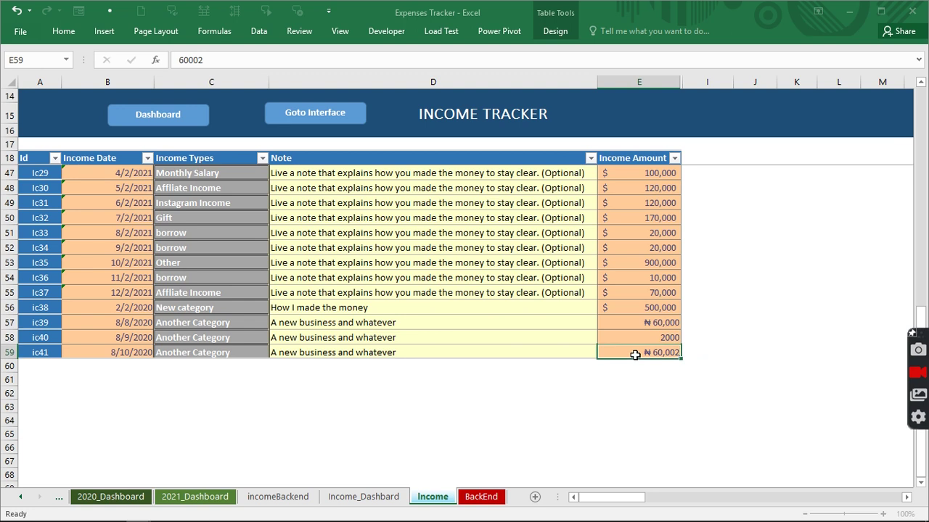
text(100)
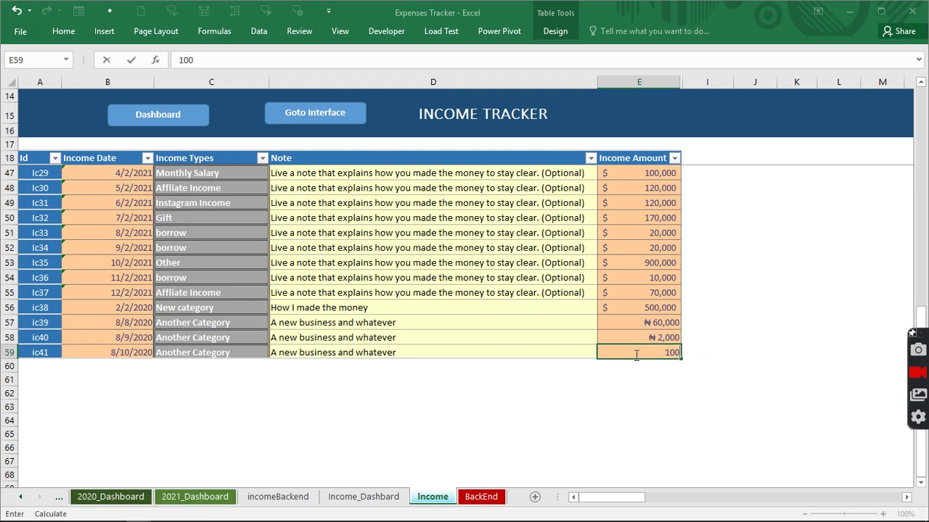
click(460, 446)
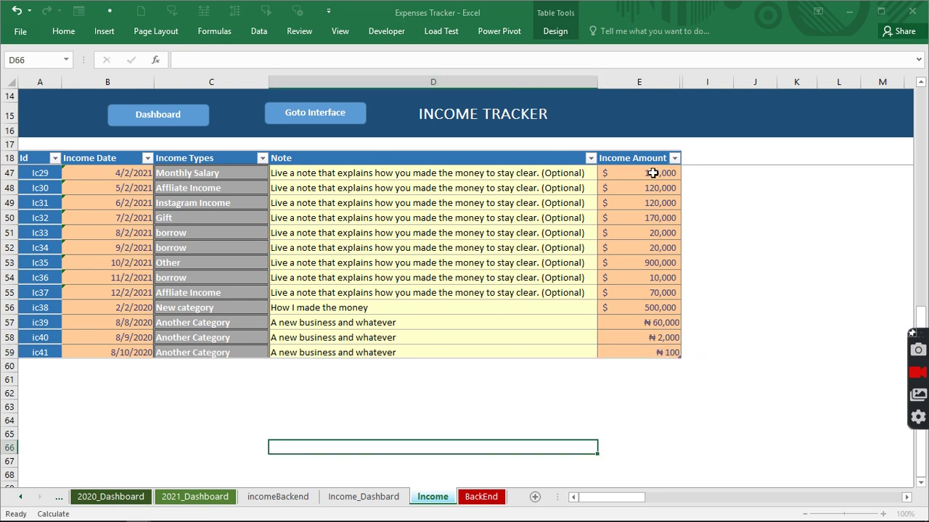
Step: Format the income amounts in E47:E59 as dollar Accounting values without decimals
drag(652, 173, 650, 355)
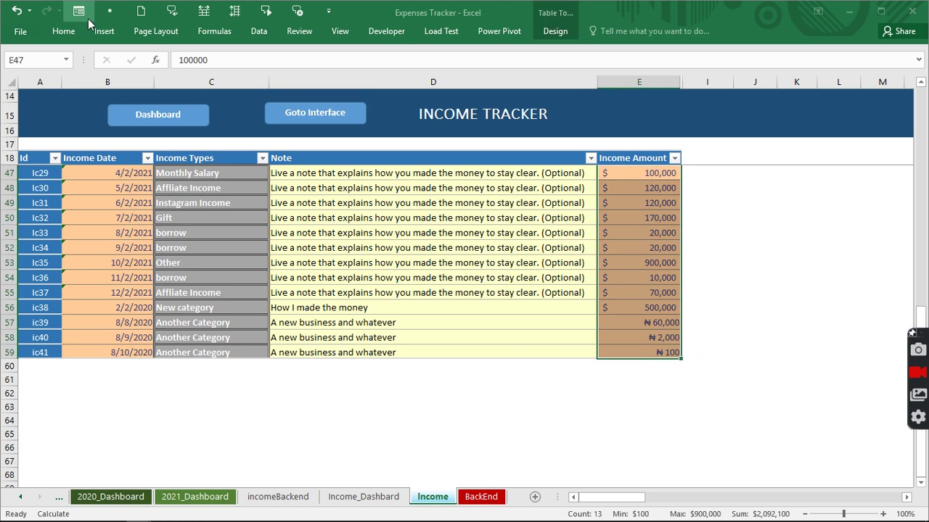
click(63, 31)
click(439, 76)
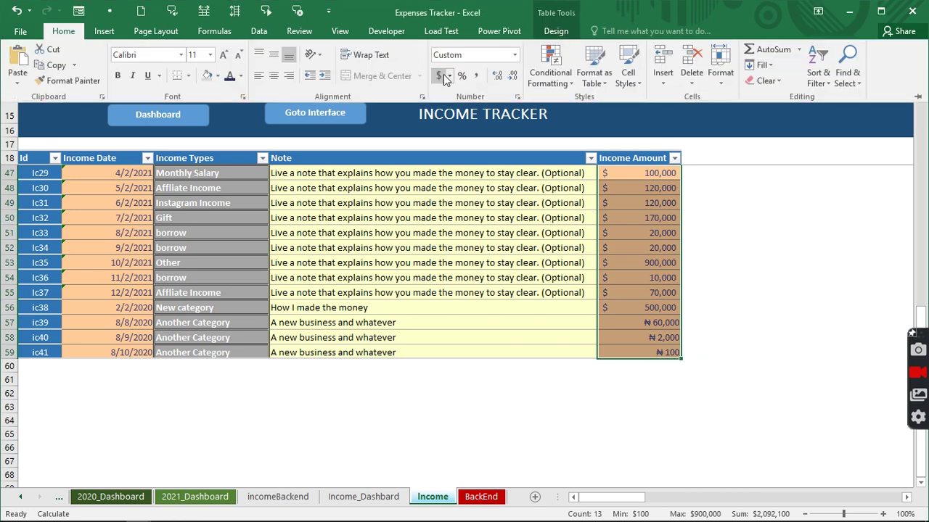
click(511, 76)
click(511, 75)
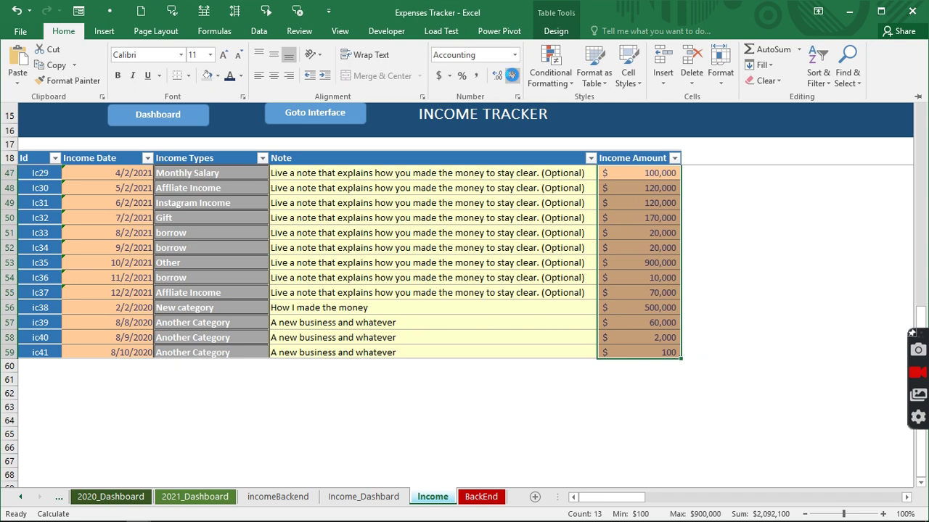
click(293, 359)
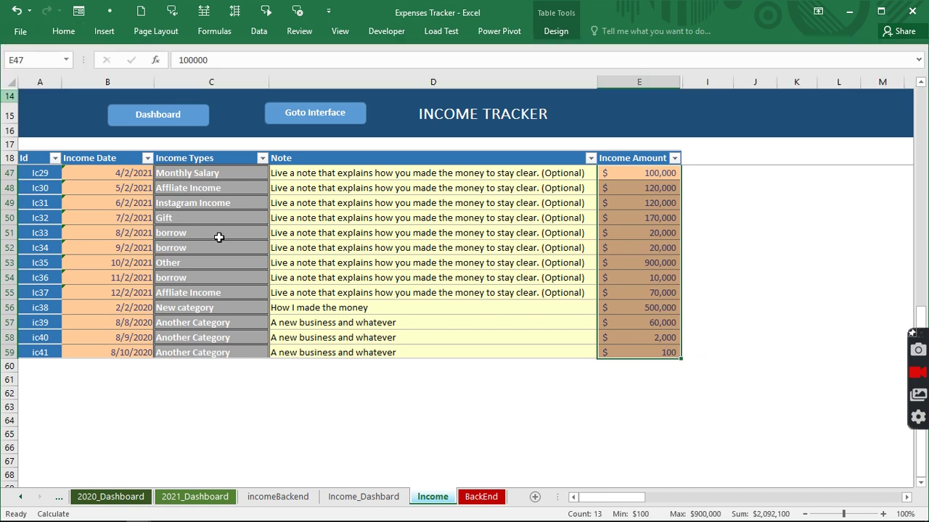
click(296, 369)
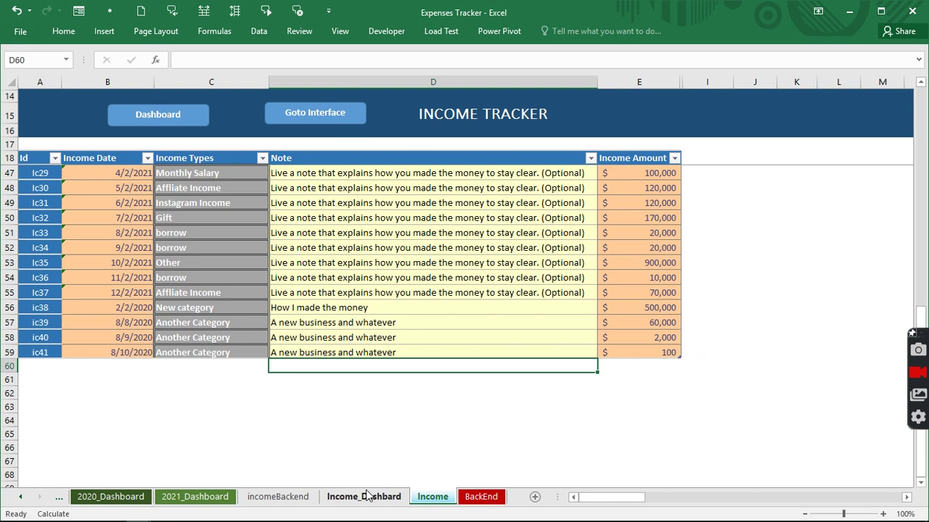
Step: Open the income dashboard and refresh all of its data to include the new entries
click(169, 115)
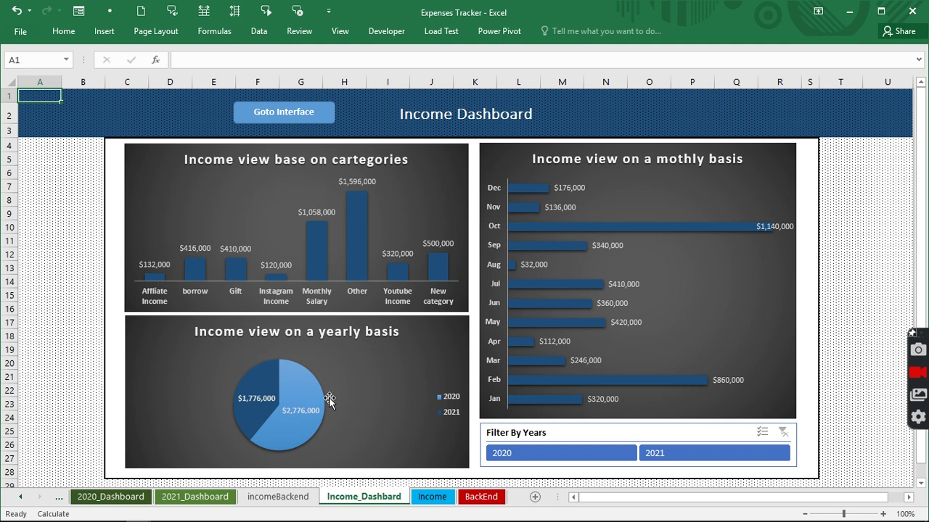
click(258, 31)
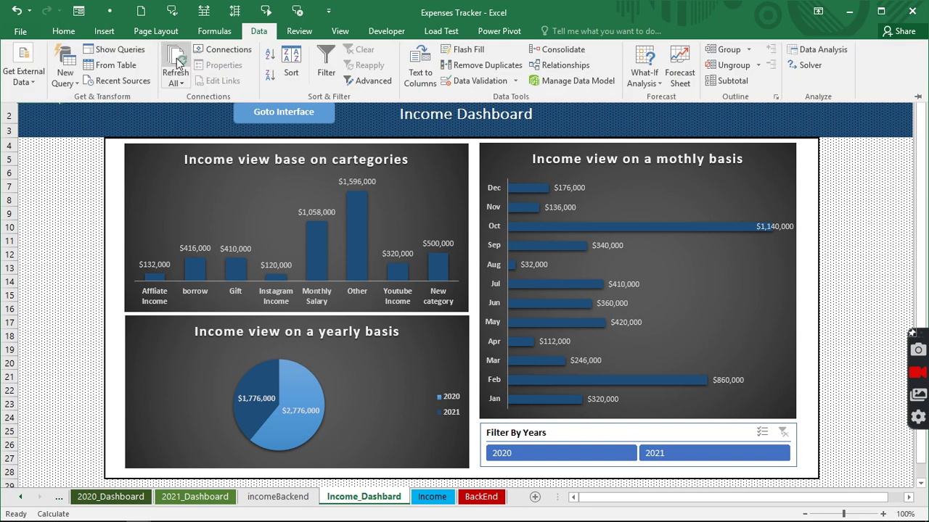
click(176, 63)
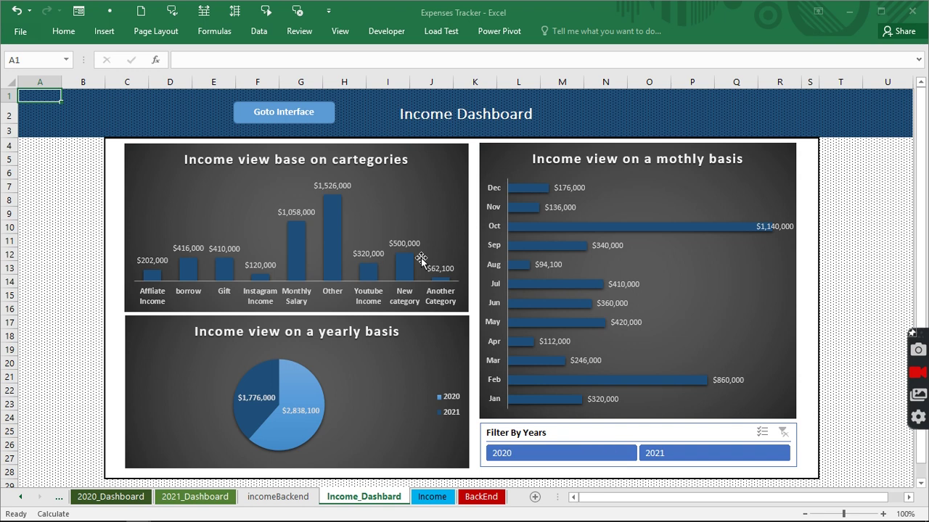
Step: Filter the income dashboard by the year 2020 and examine the monthly, category and yearly charts
click(573, 455)
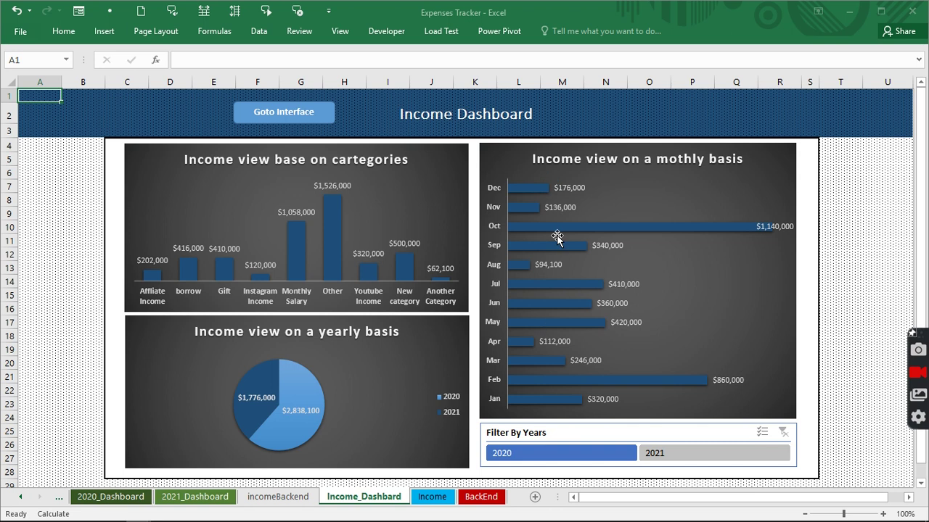
click(566, 456)
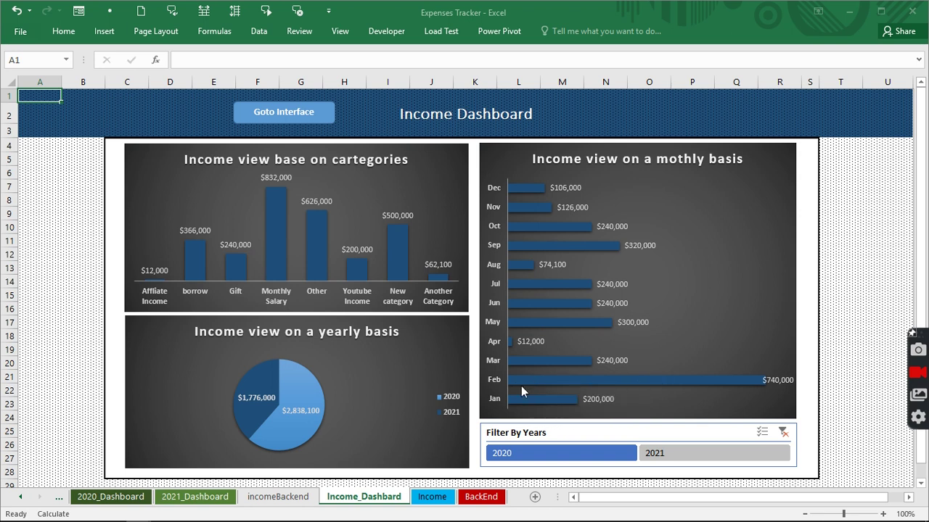
mouse_move(628, 386)
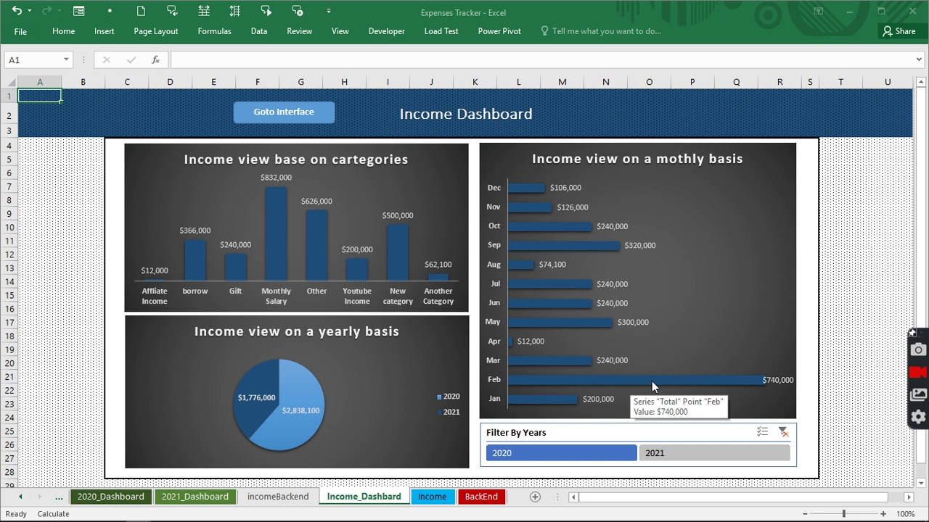
mouse_move(282, 223)
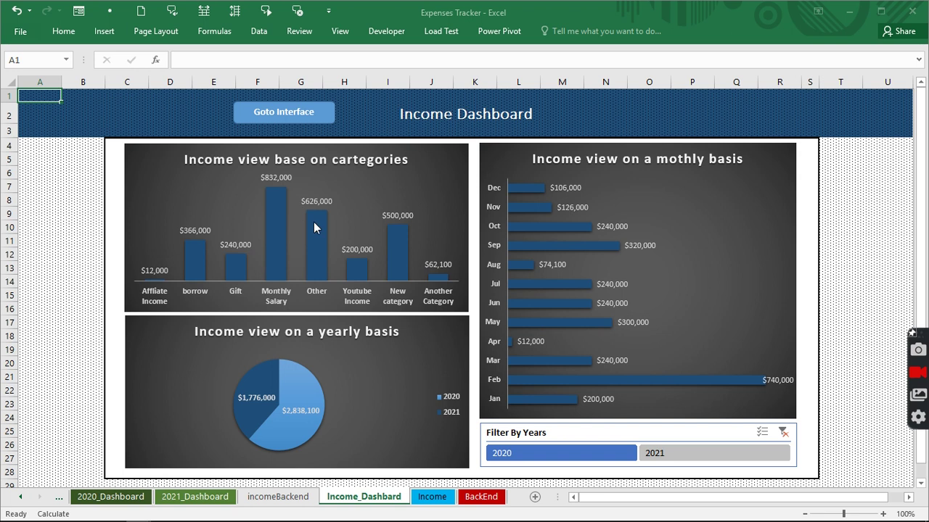
mouse_move(315, 249)
mouse_move(314, 416)
Step: Clear the year filter on the income dashboard and go back to the interface sheet
click(785, 433)
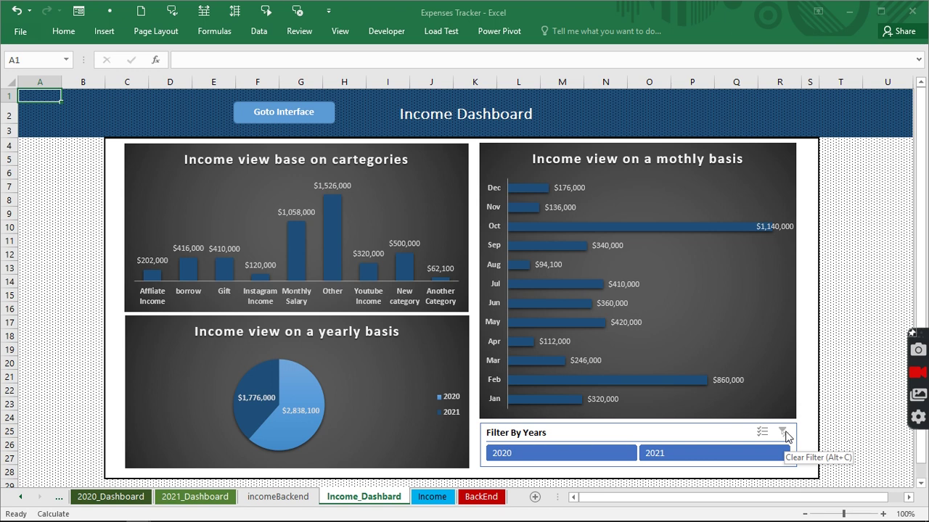
click(300, 125)
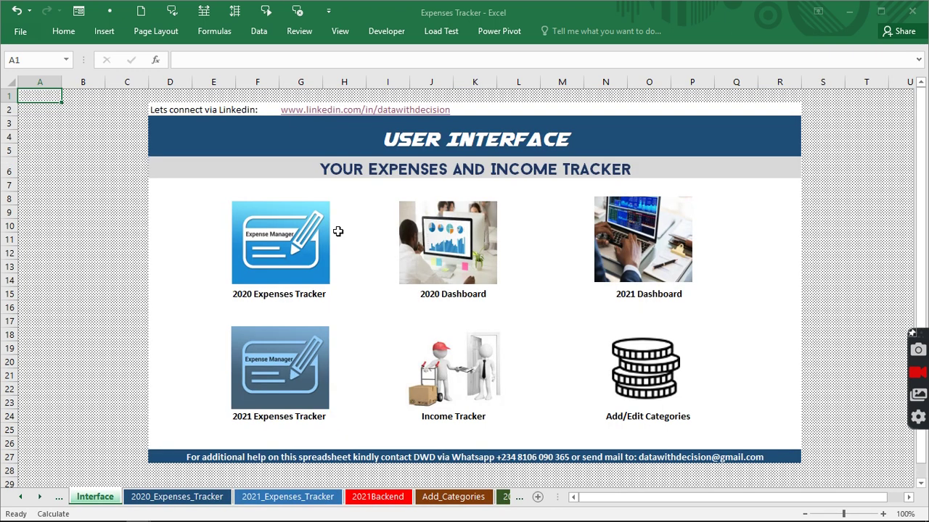